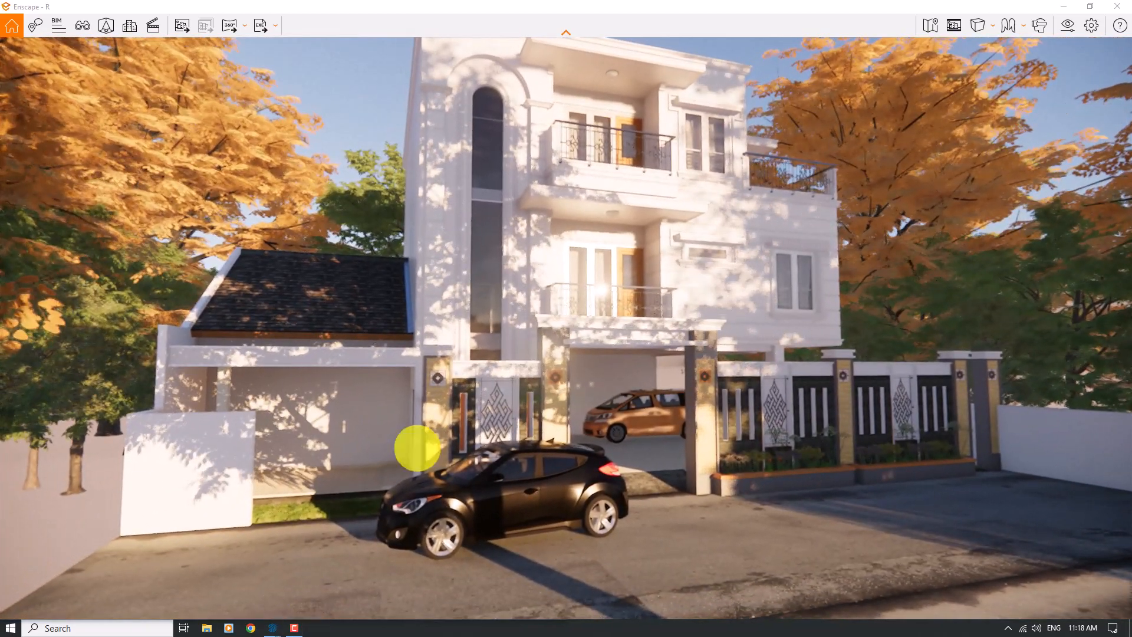
Step: Orbit around the house exterior and consult the help overview of navigation controls
right_drag(569, 349, 569, 349)
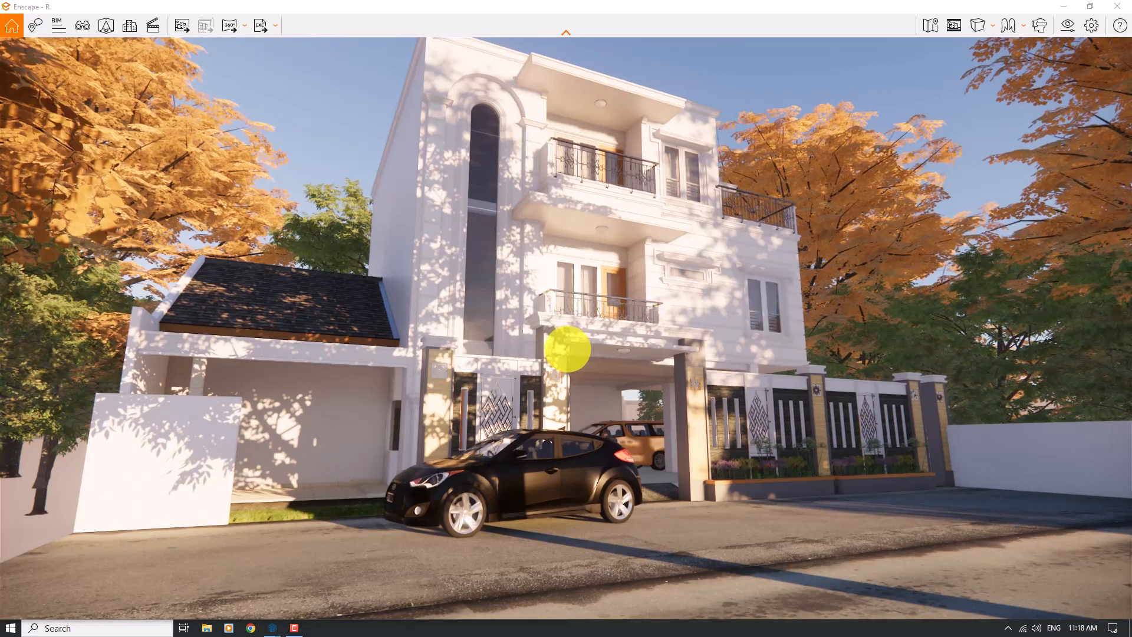
right_drag(569, 349, 539, 308)
drag(544, 308, 506, 308)
key(h)
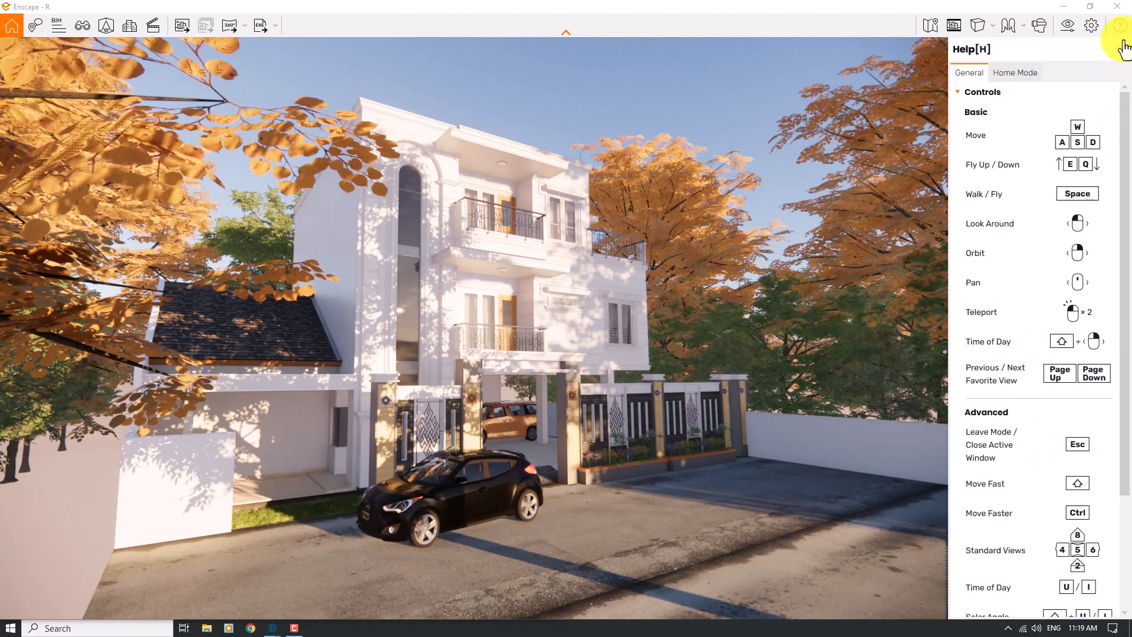
click(1123, 40)
Step: Frame the whole house from a lower, more distant street viewpoint with the safe frame turned on
right_drag(646, 238, 644, 238)
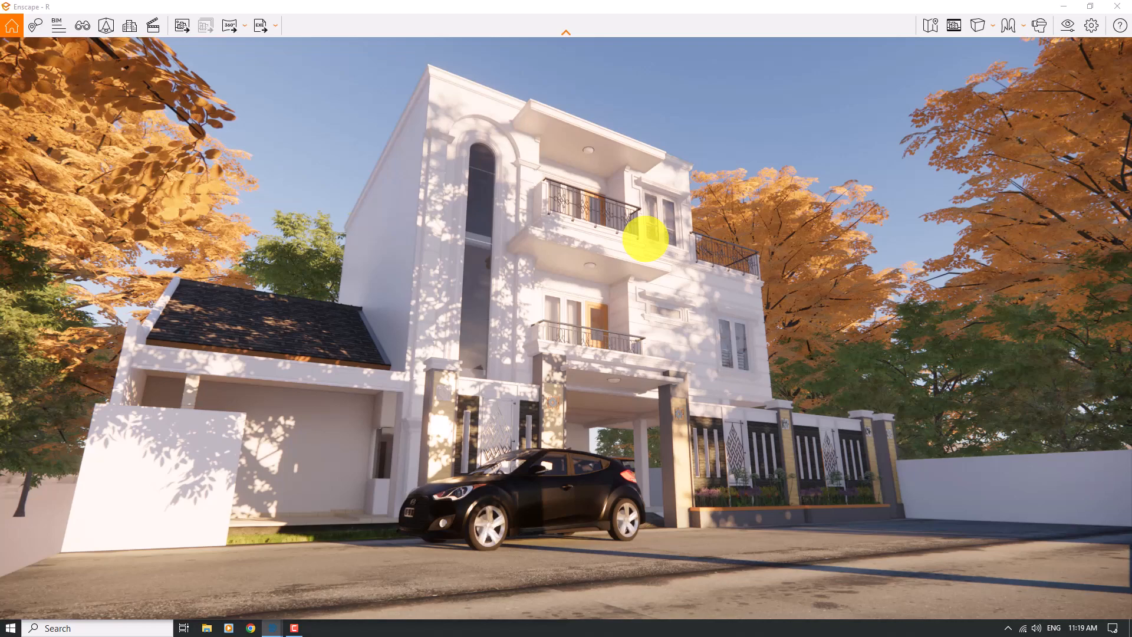
key(s)
drag(646, 240, 628, 239)
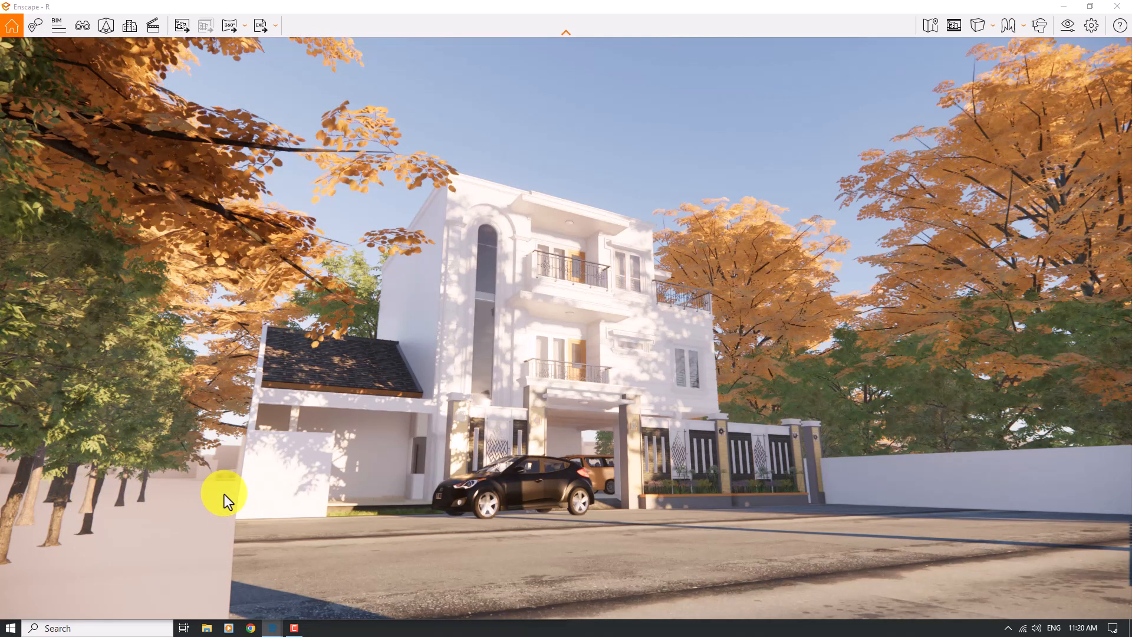
click(953, 25)
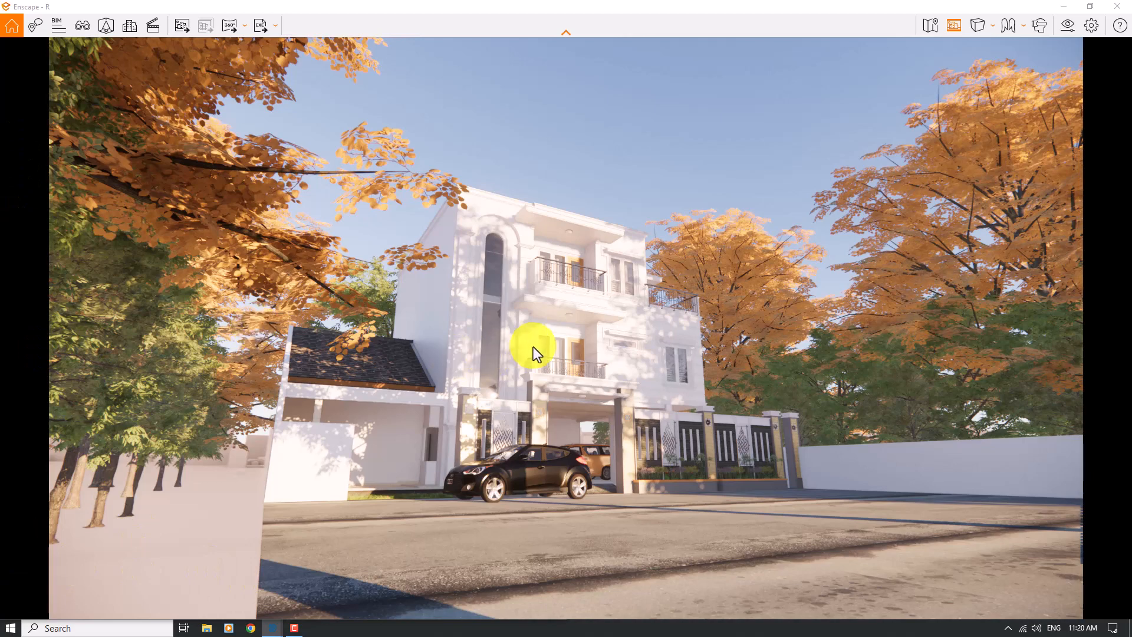
drag(503, 413, 502, 411)
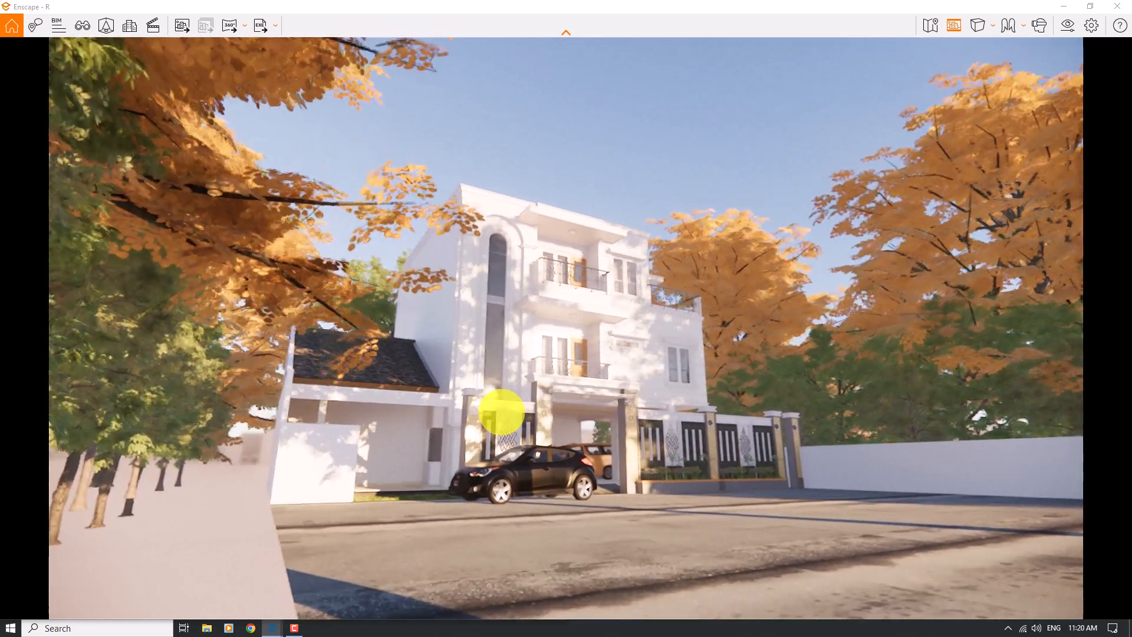
right_drag(502, 412, 490, 399)
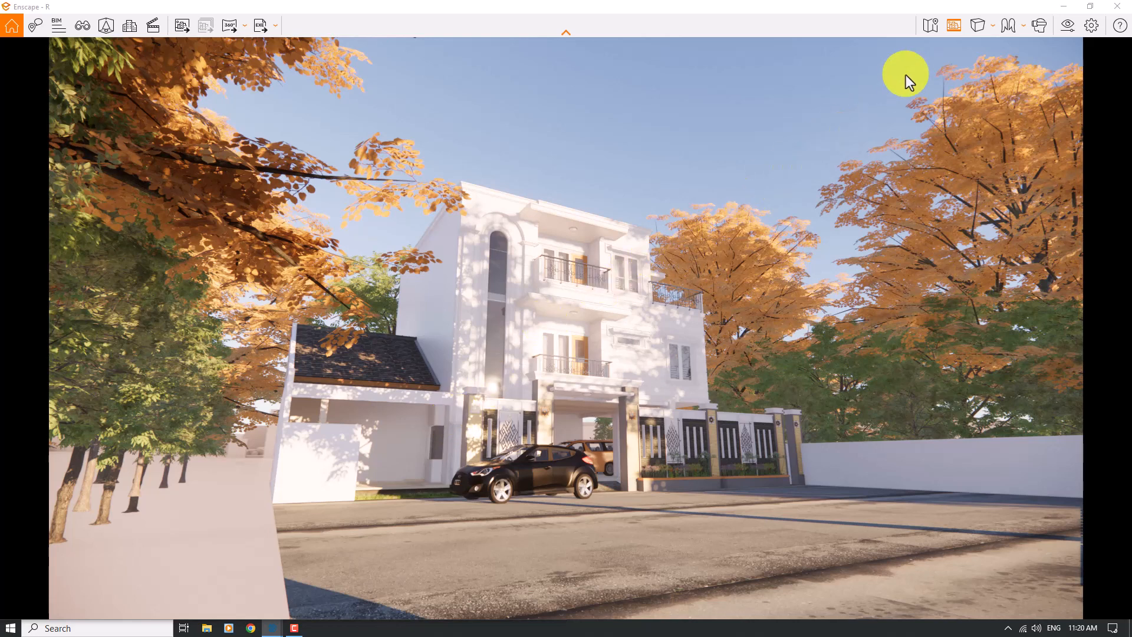
Step: Switch the camera projection to Two-Point and reframe the house facade with the black car in view
click(986, 21)
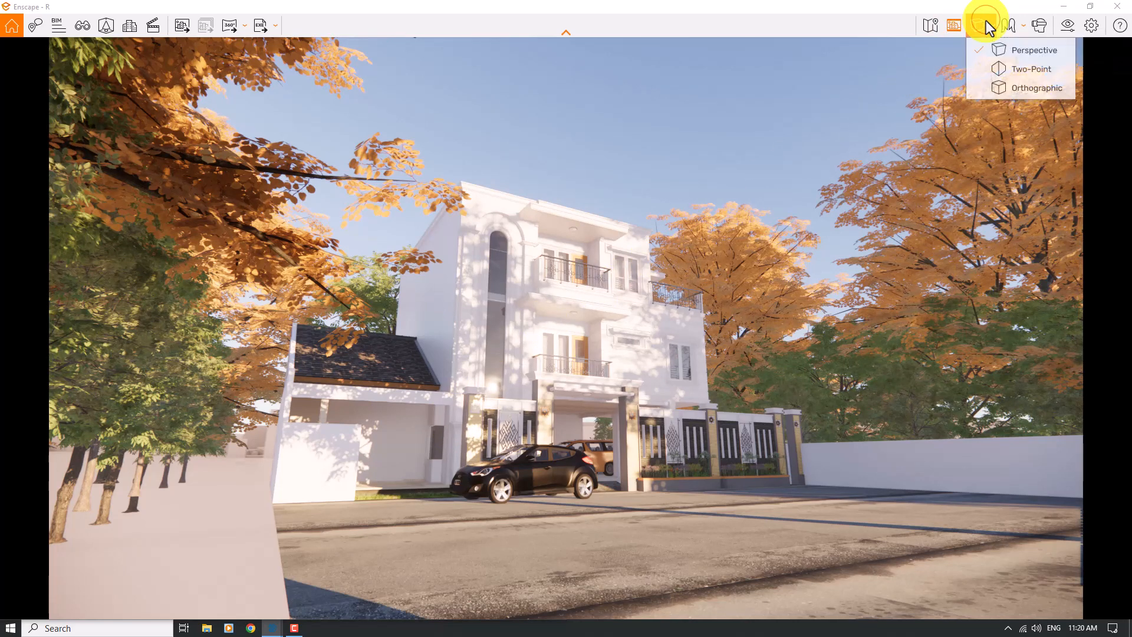
click(1000, 70)
click(487, 305)
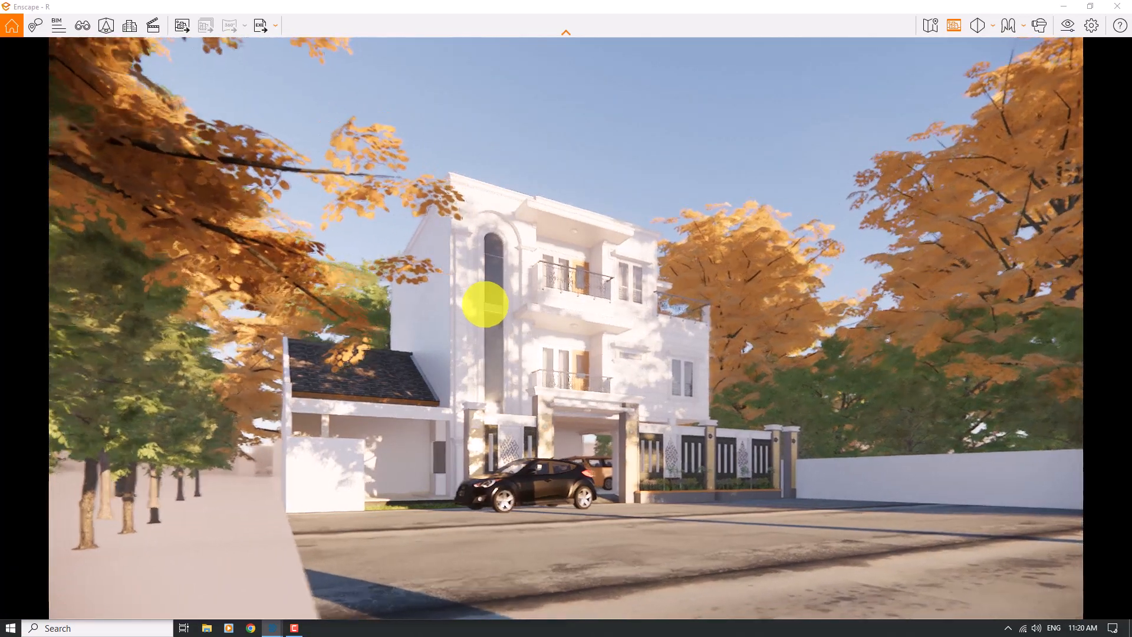
right_drag(485, 304, 486, 305)
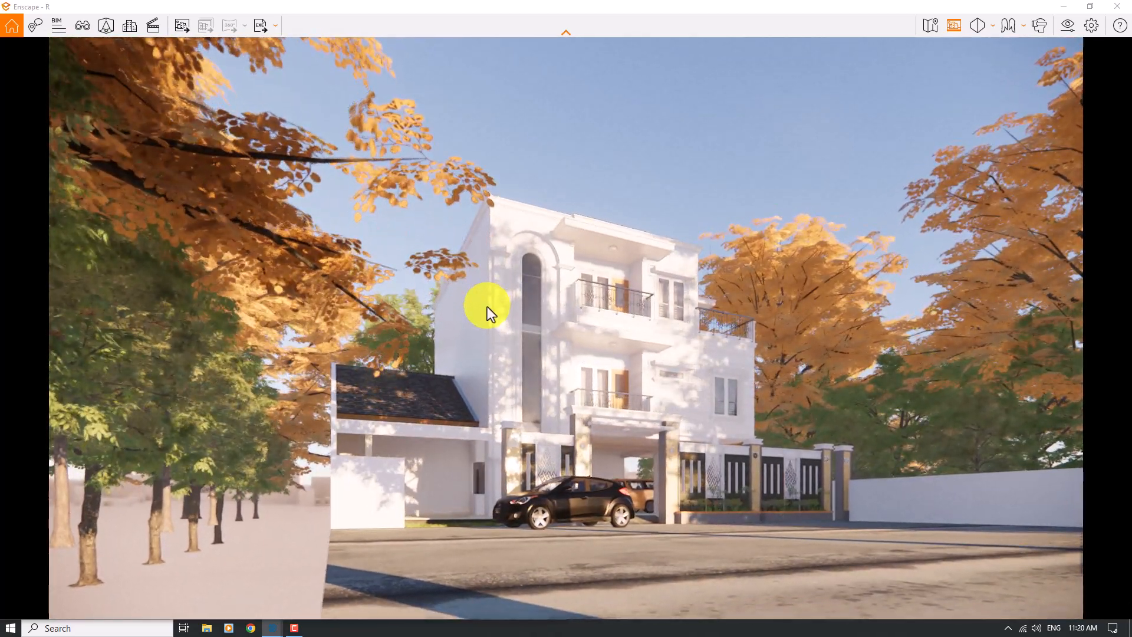
drag(487, 307, 486, 311)
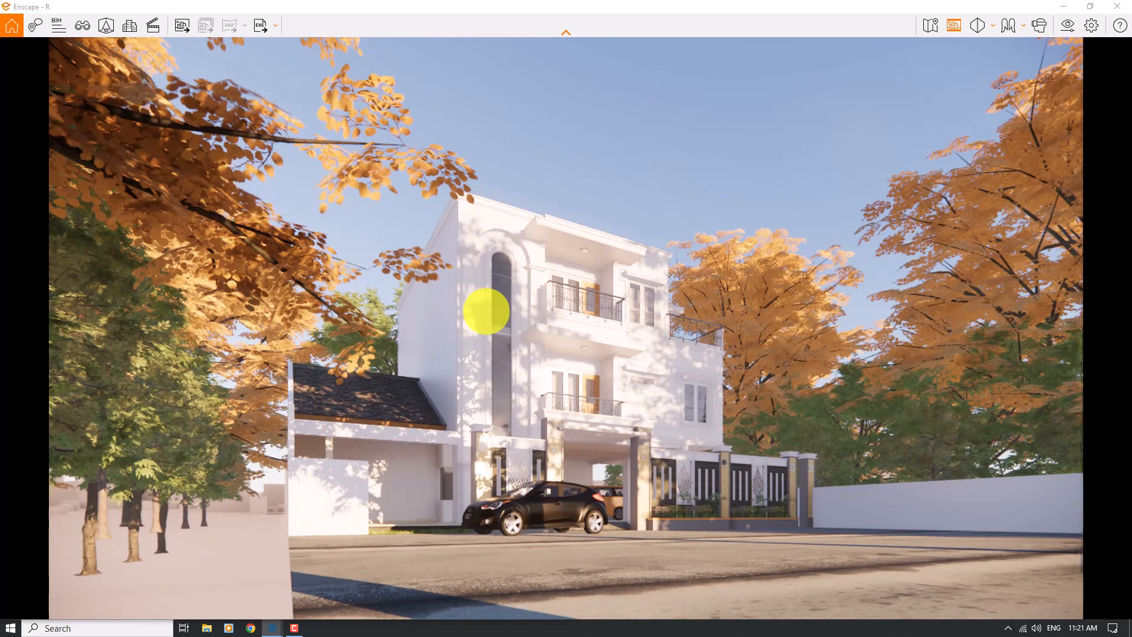
Step: Set the horizontal field of view to 64° in the visual settings and reframe the house closer up
click(1070, 23)
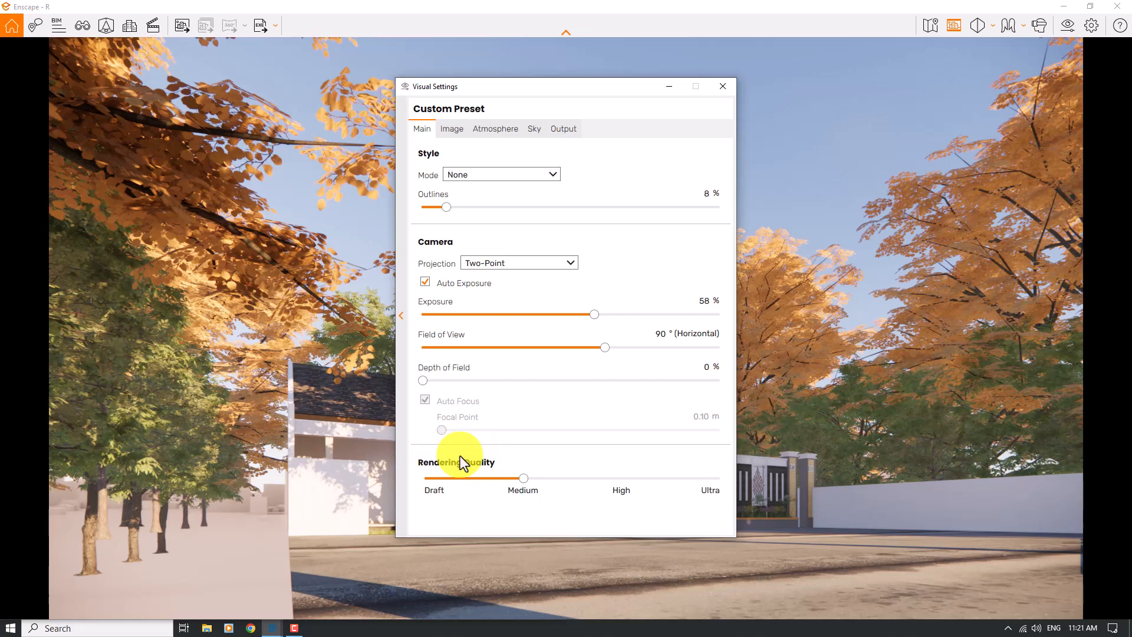
drag(560, 90, 953, 52)
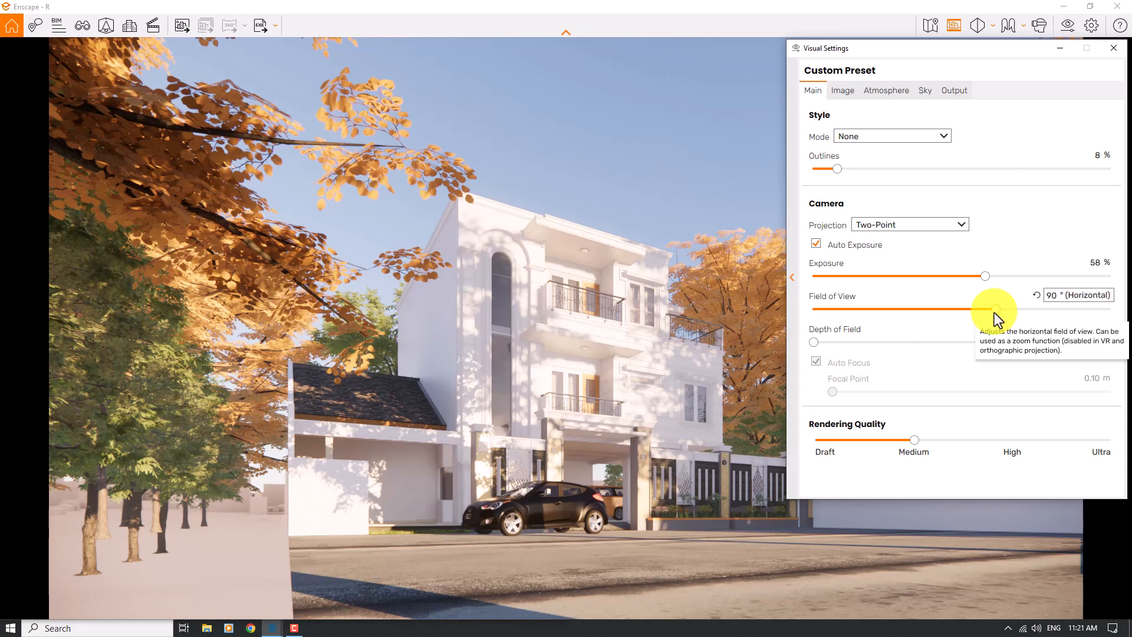
drag(994, 312, 968, 312)
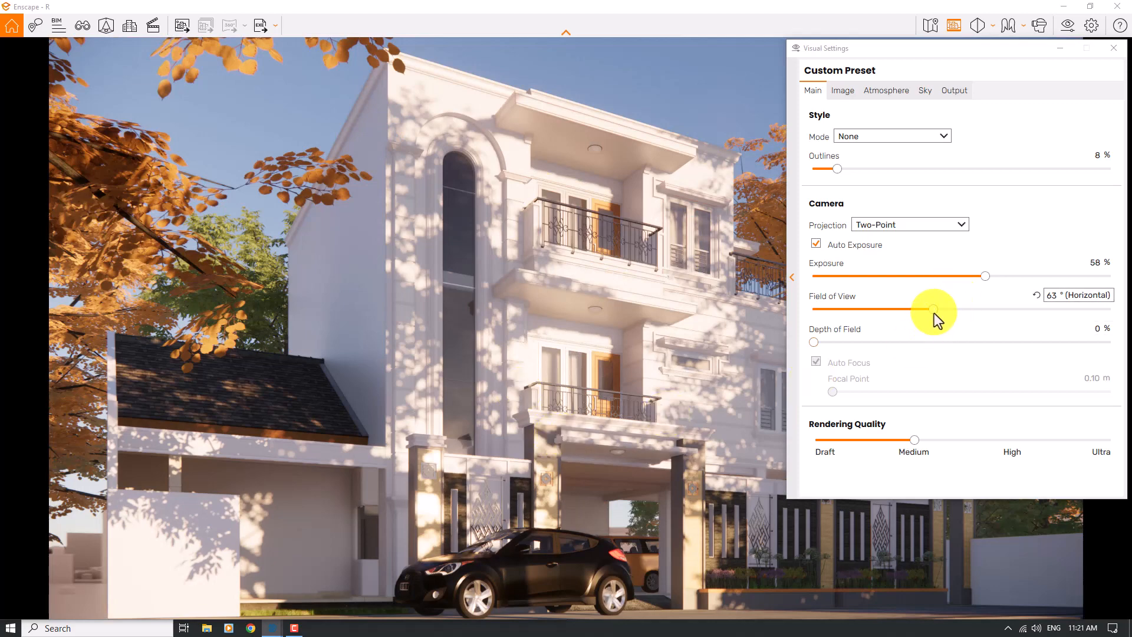
drag(934, 313, 935, 312)
right_drag(671, 338, 669, 336)
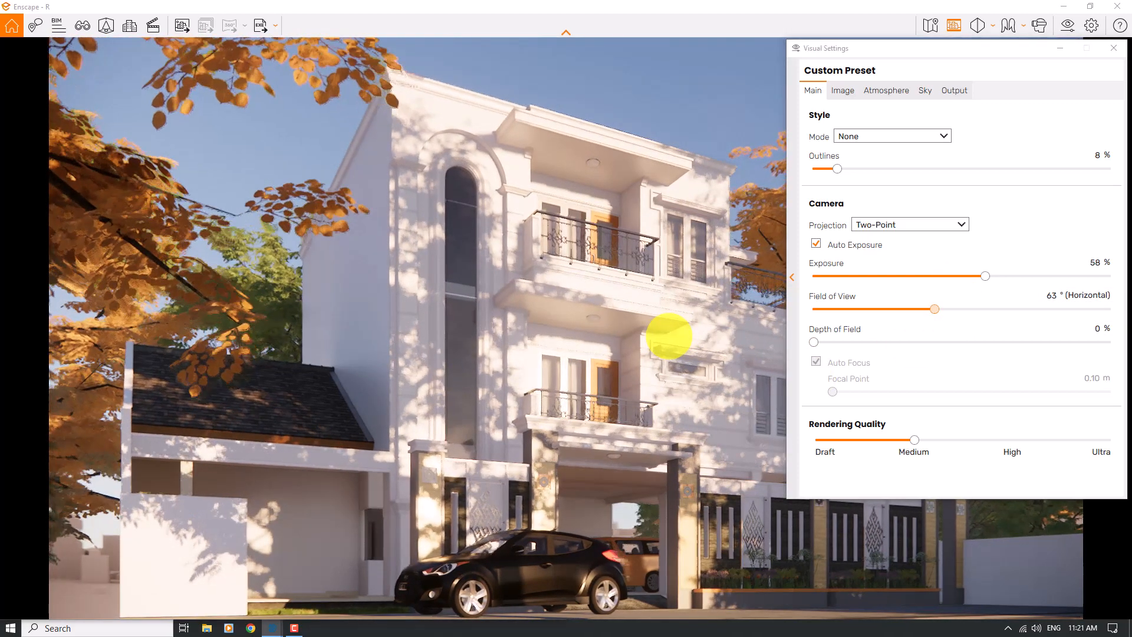
click(669, 336)
key(d)
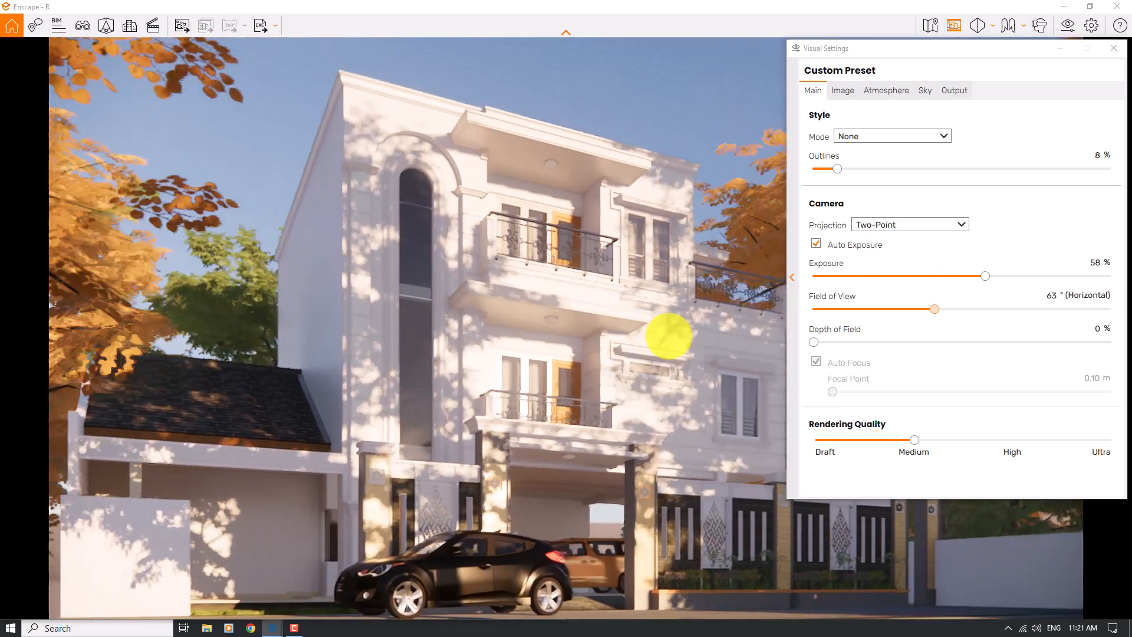
key(d)
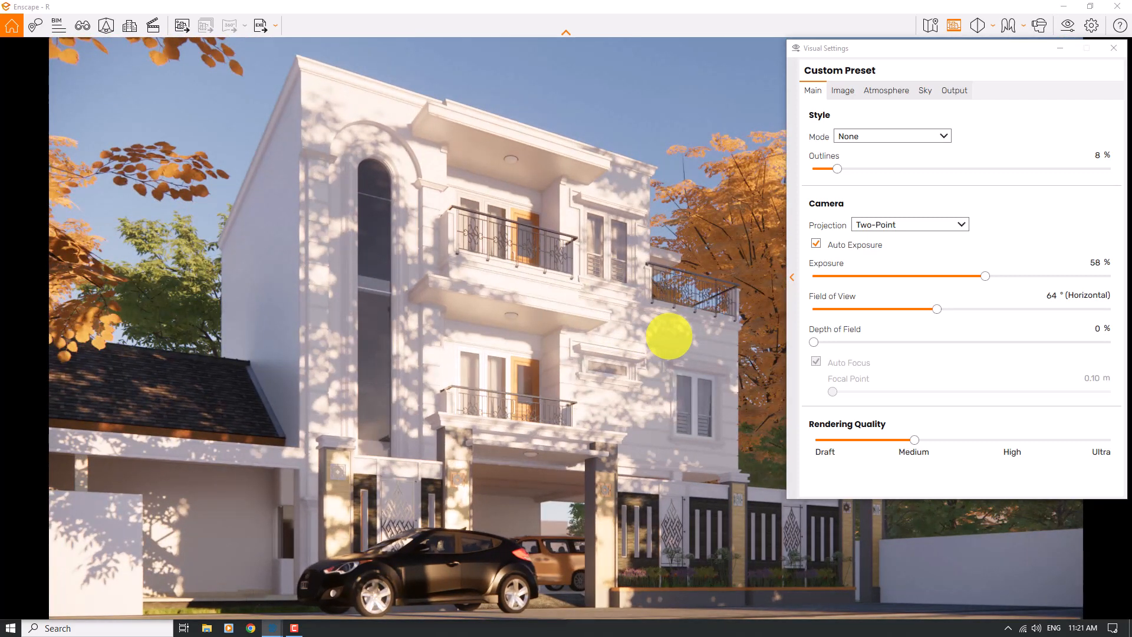
click(1058, 292)
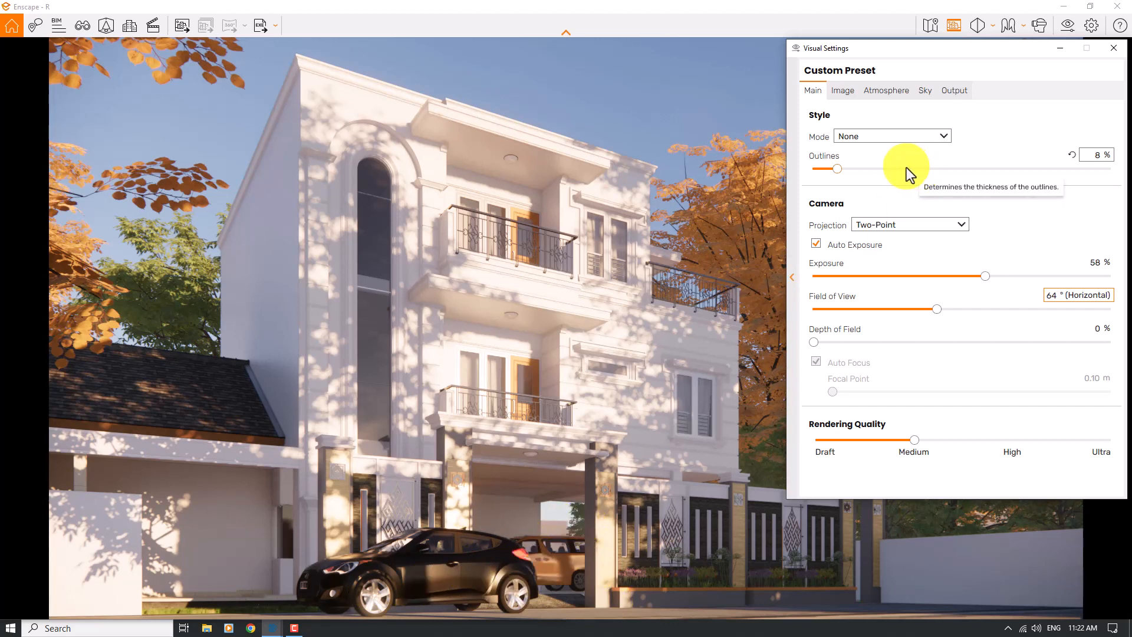
Step: Try much thicker outlines on the building and reset the outline thickness to 8 %
click(836, 169)
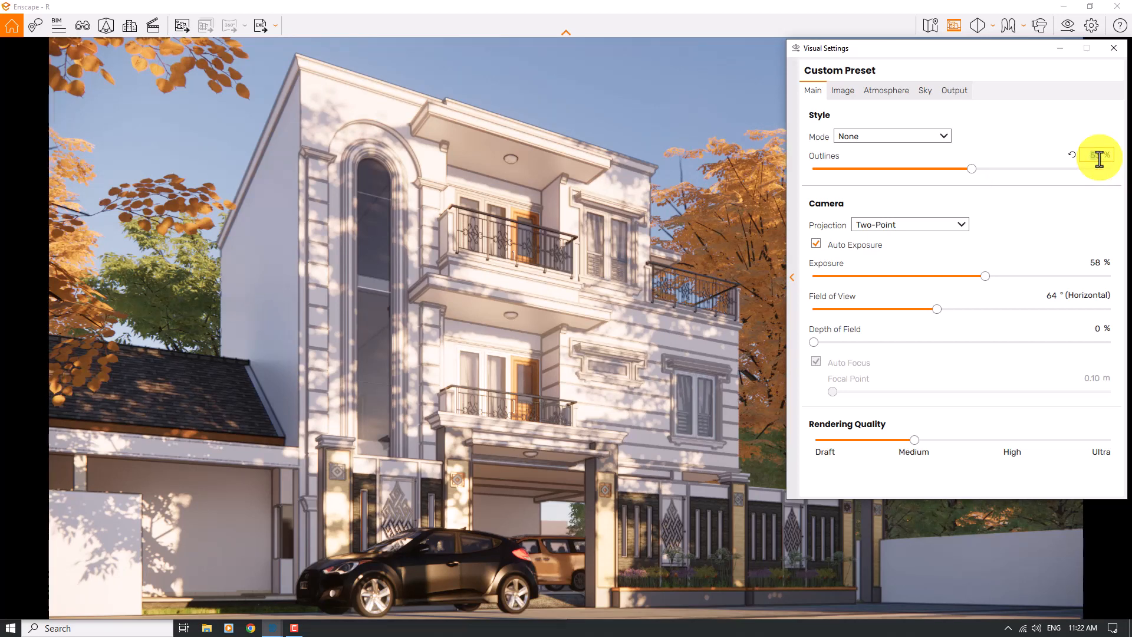
text(8)
key(Return)
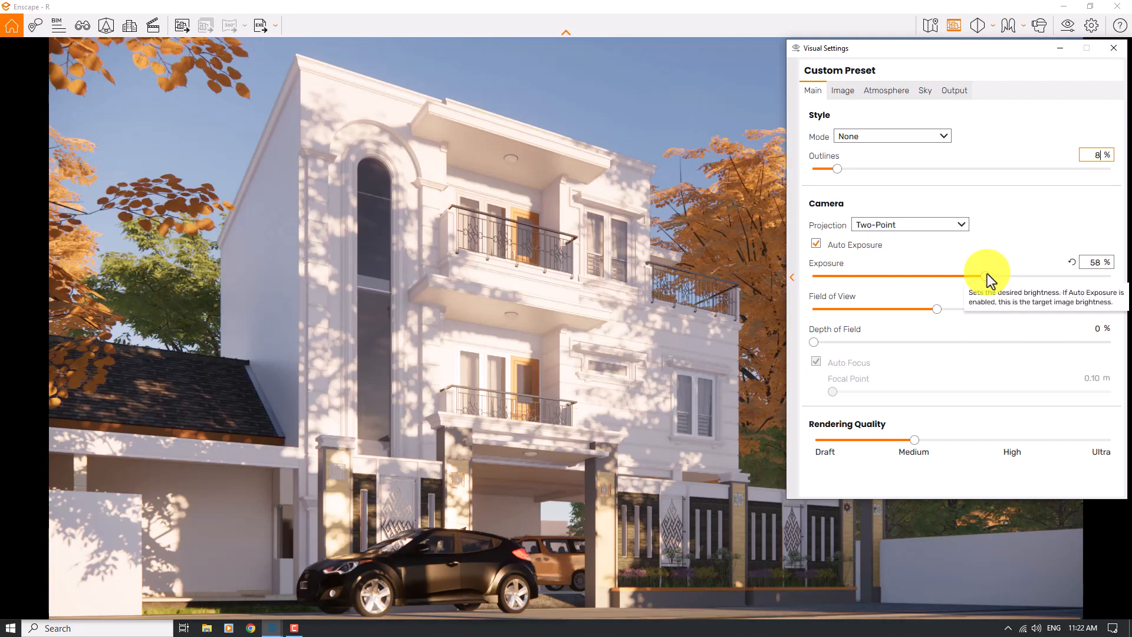
Step: Turn off Auto Exposure and set the camera exposure to 50 %
click(834, 252)
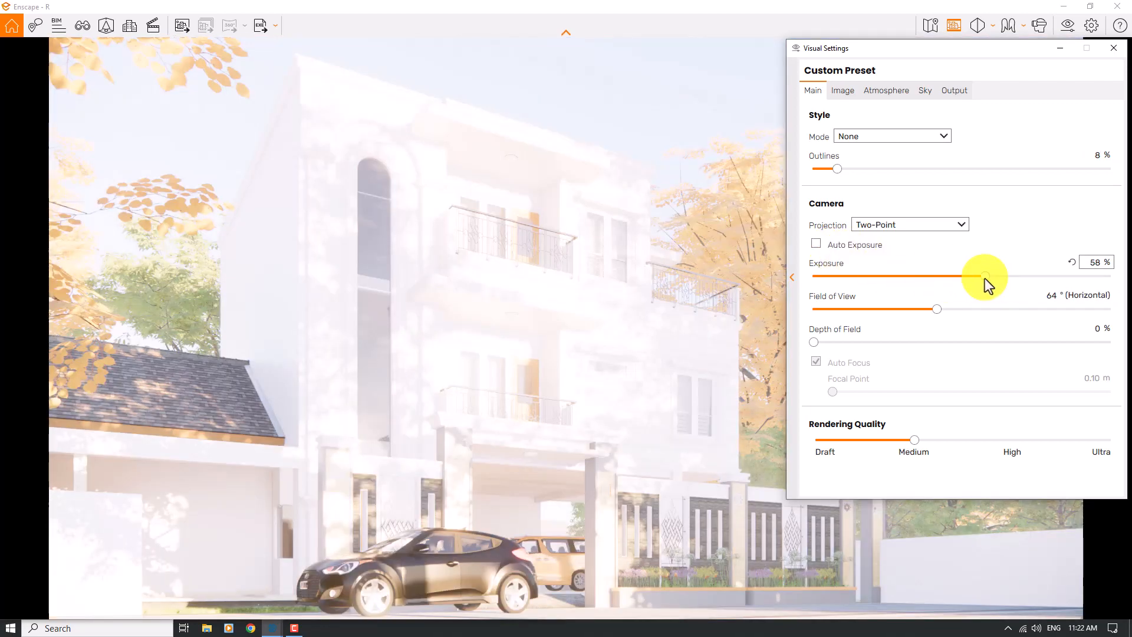
drag(984, 279, 961, 275)
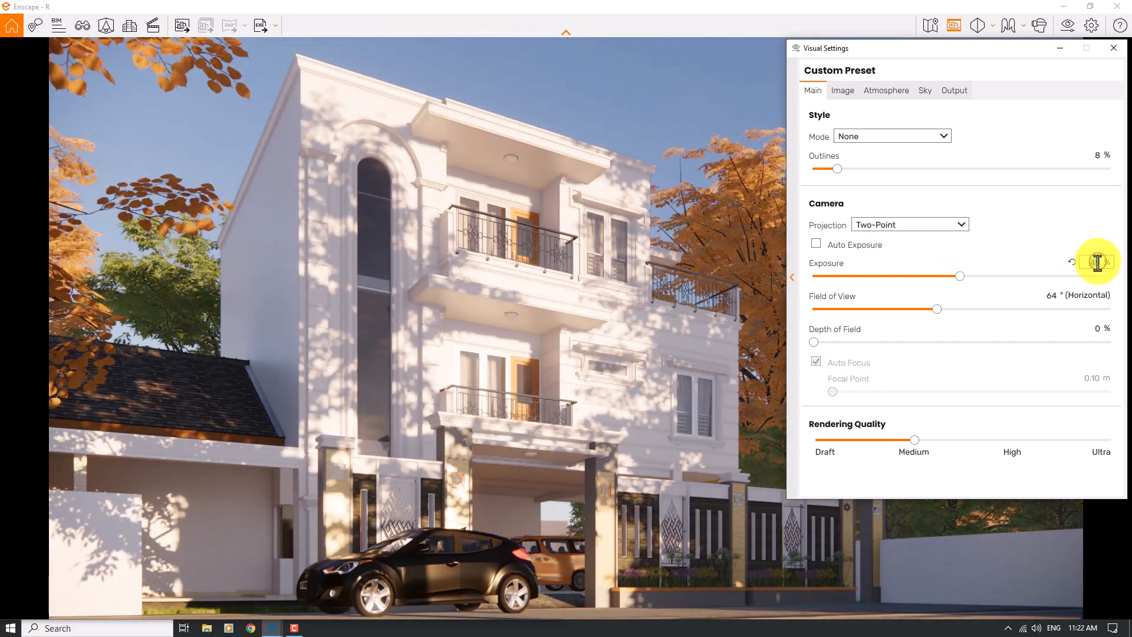
text(50)
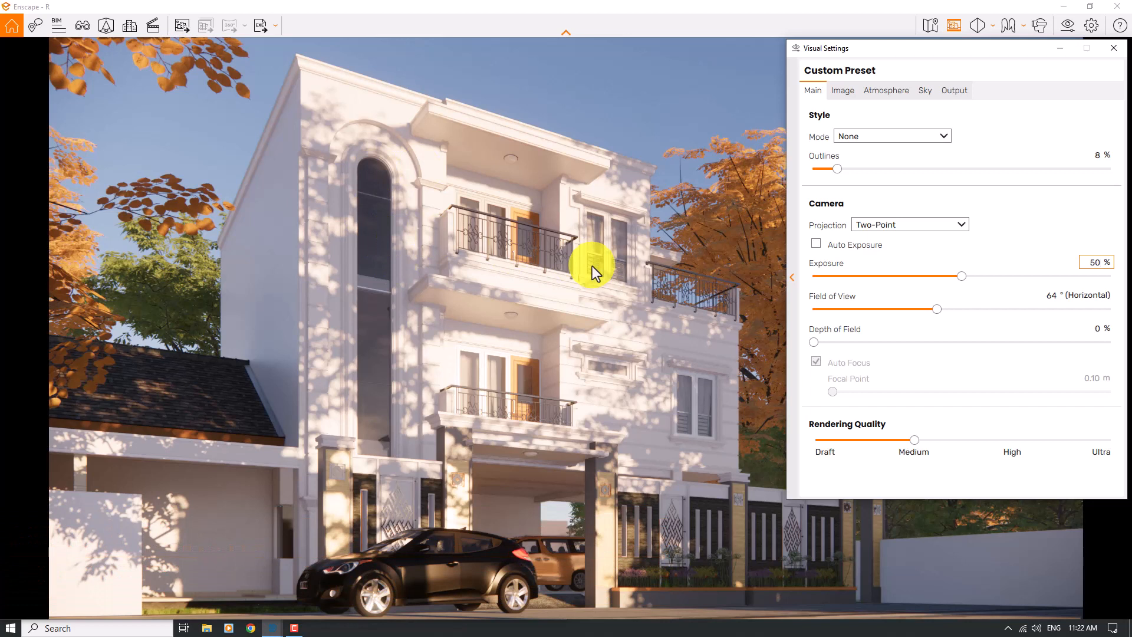
Step: Set the depth of field to 35 % and turn off Auto Focus
drag(815, 342, 918, 341)
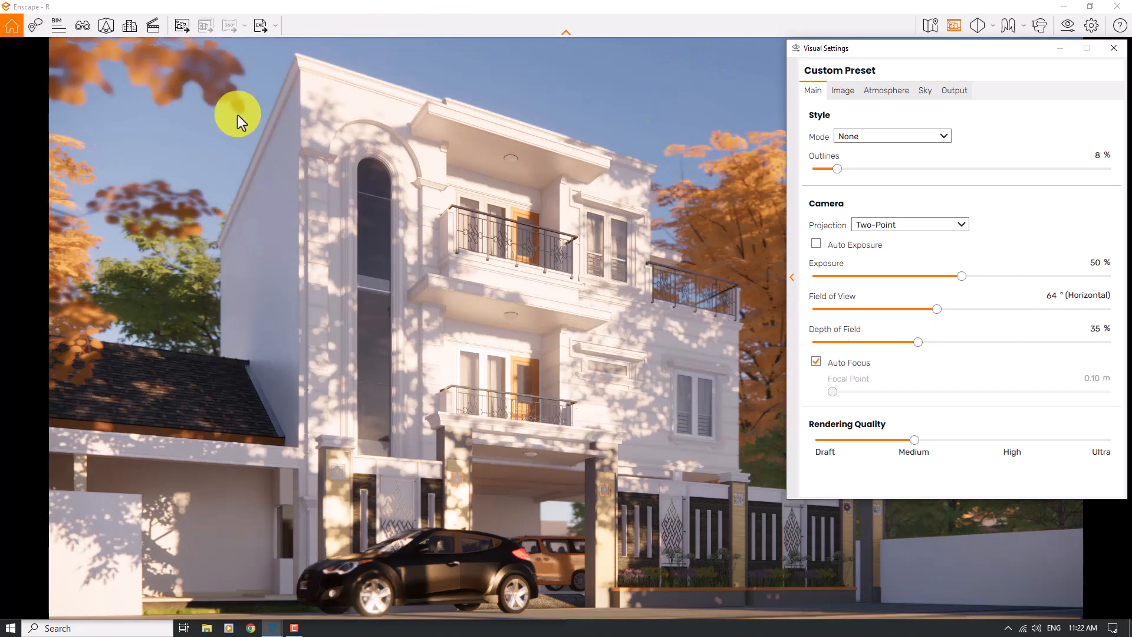
click(815, 362)
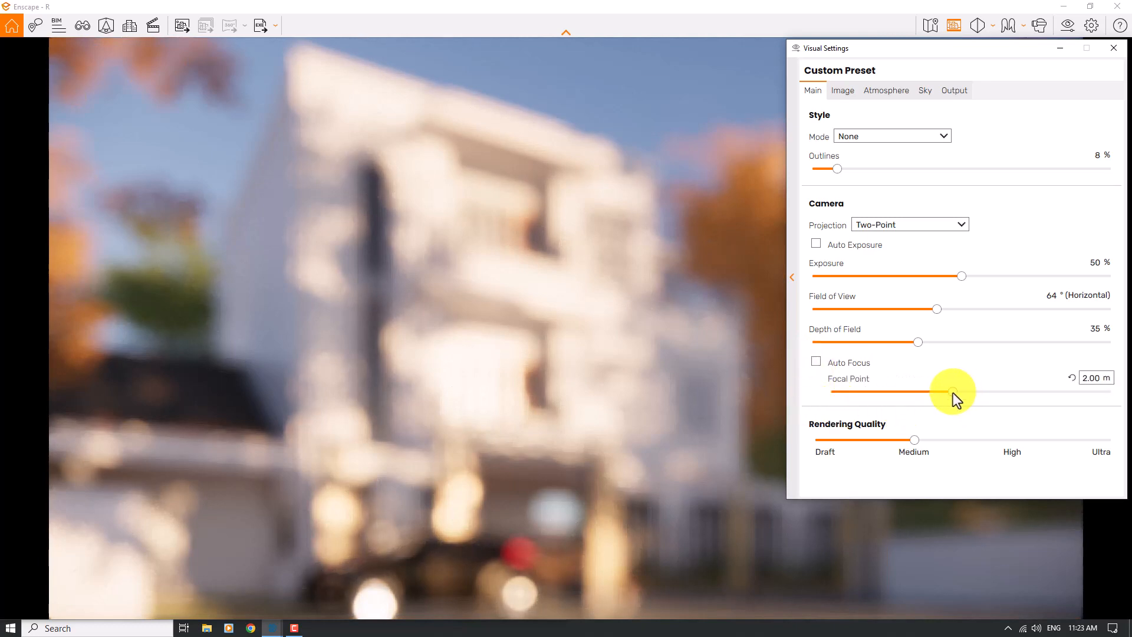
Step: Try several focal distances on the house and set the focal point to 19.22 m
drag(953, 393, 888, 398)
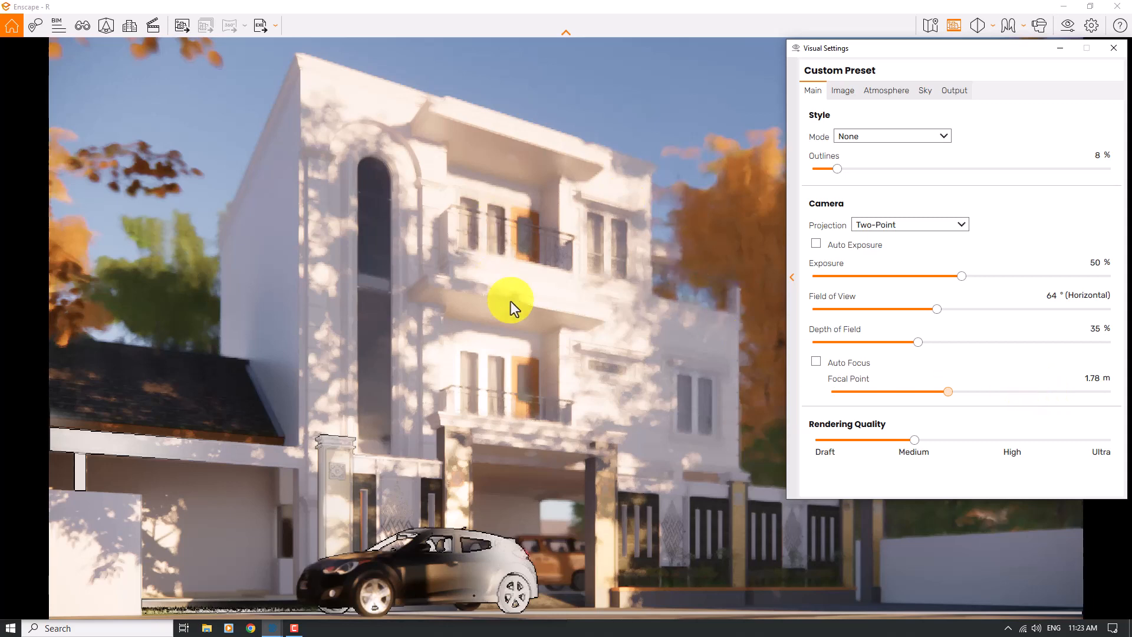
drag(951, 393, 1042, 392)
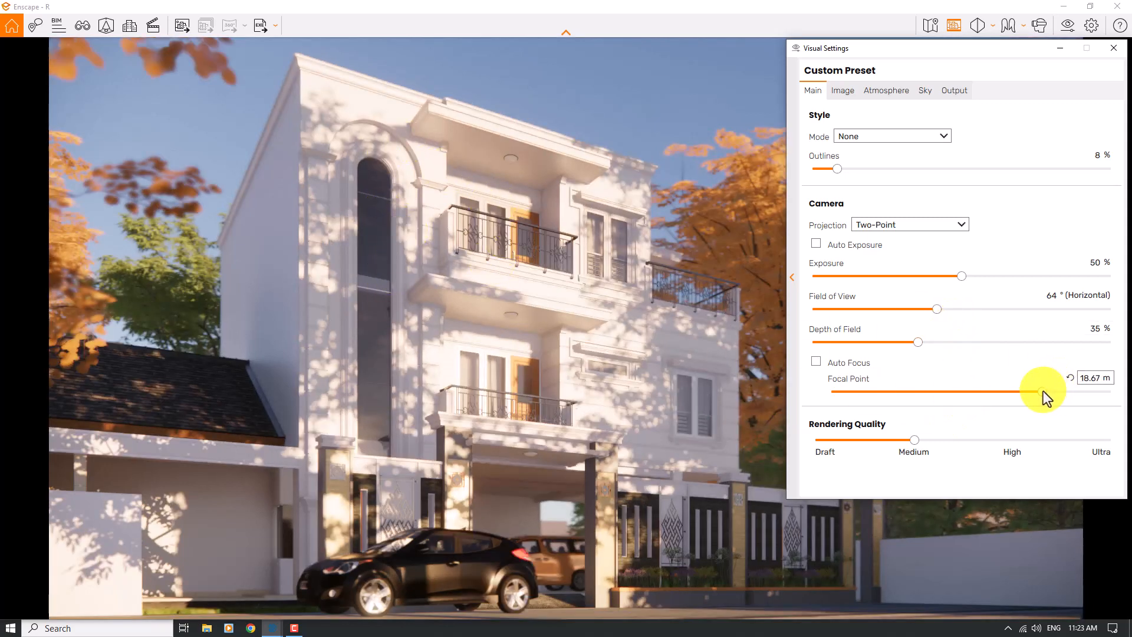
drag(1043, 391, 1031, 390)
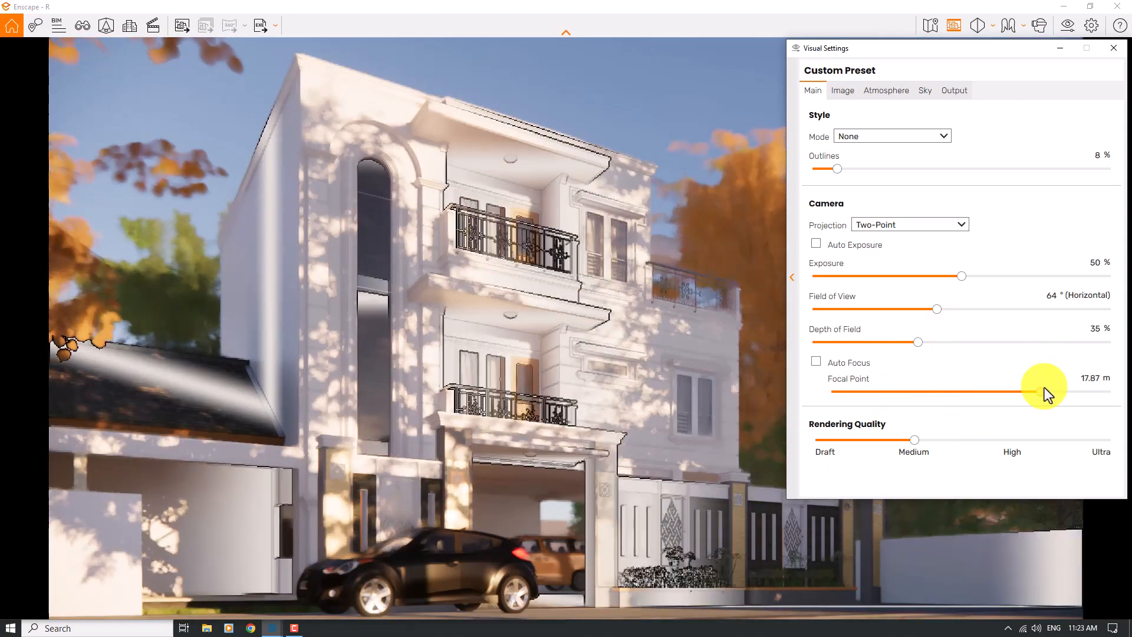
click(1044, 387)
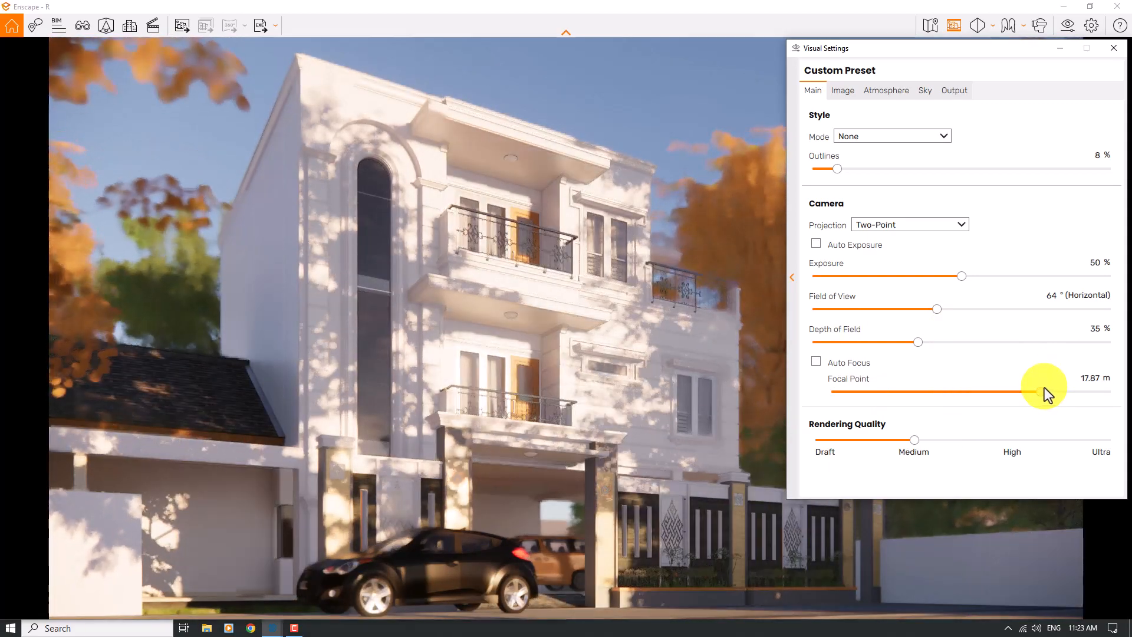
click(1082, 379)
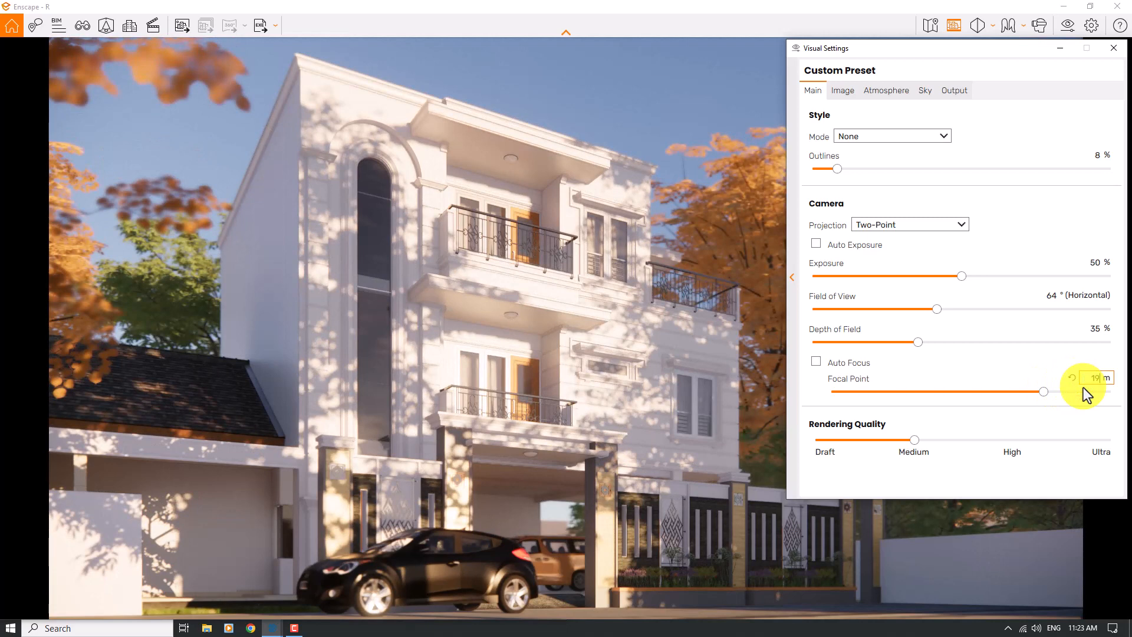
text(19.22)
key(Return)
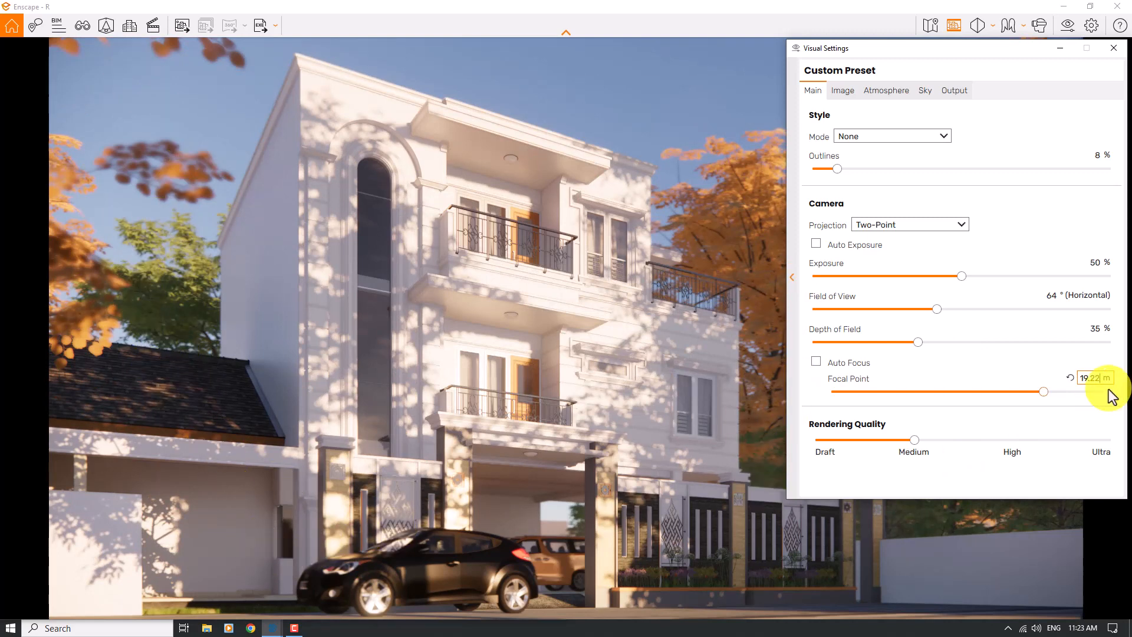
Step: Adjust the camera framing of the facade slightly and set the depth of field to 16 %
middle_drag(561, 462, 562, 460)
right_drag(561, 461, 561, 460)
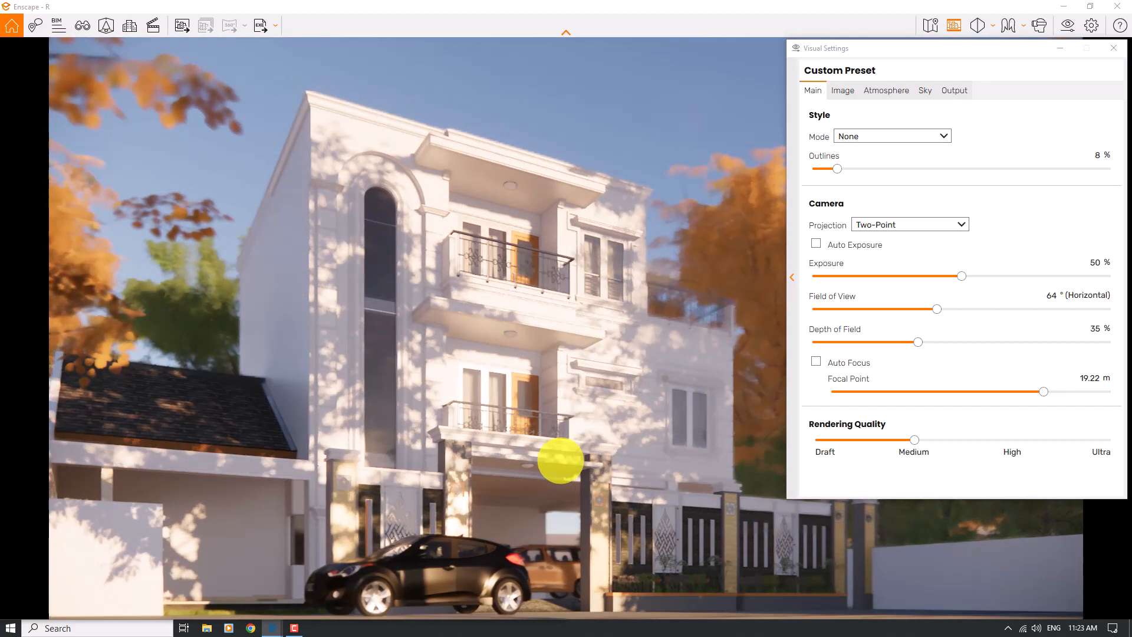
click(1092, 329)
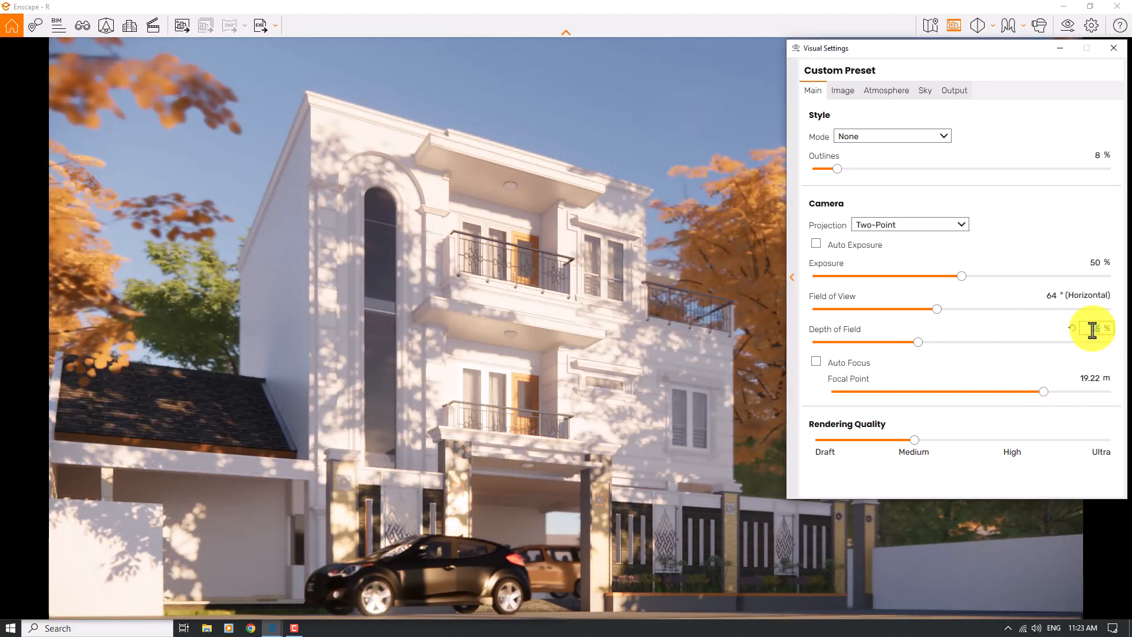
text(6)
key(Return)
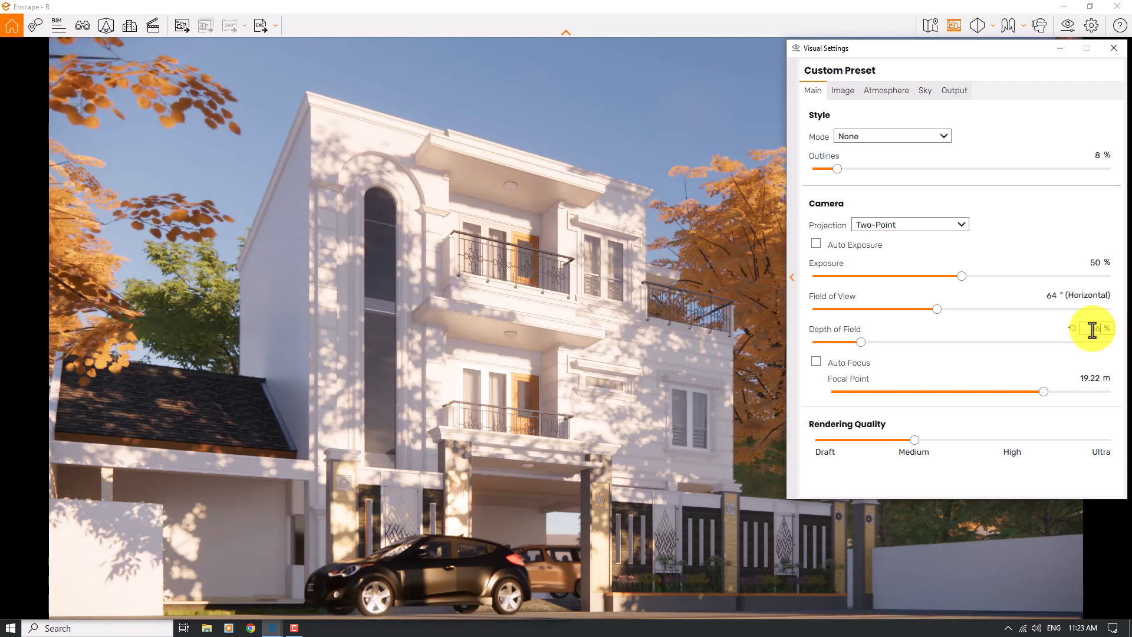
Step: Close the visual settings and shift the time of day slightly to adjust the tree shadows on the facade
click(832, 95)
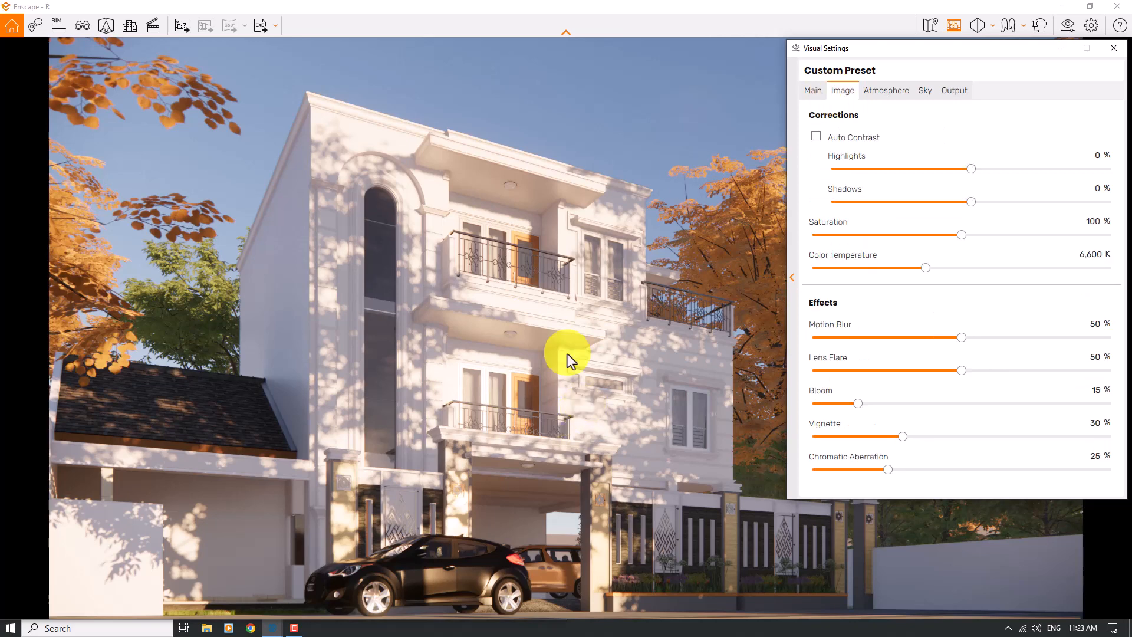
click(1114, 48)
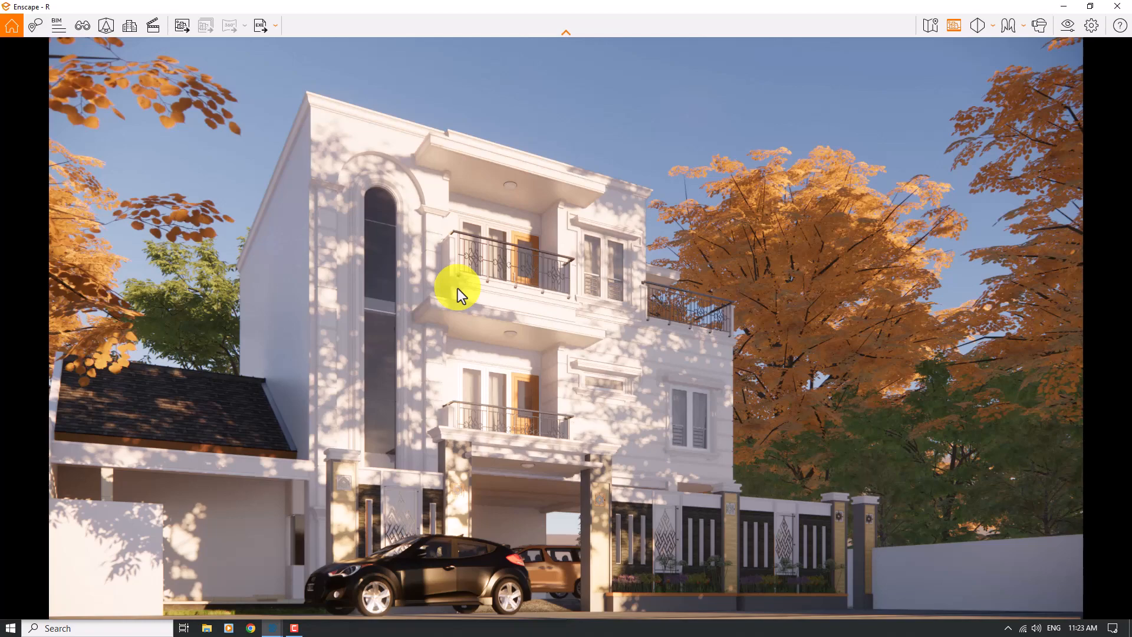
click(458, 288)
shift+right_drag(458, 289, 457, 288)
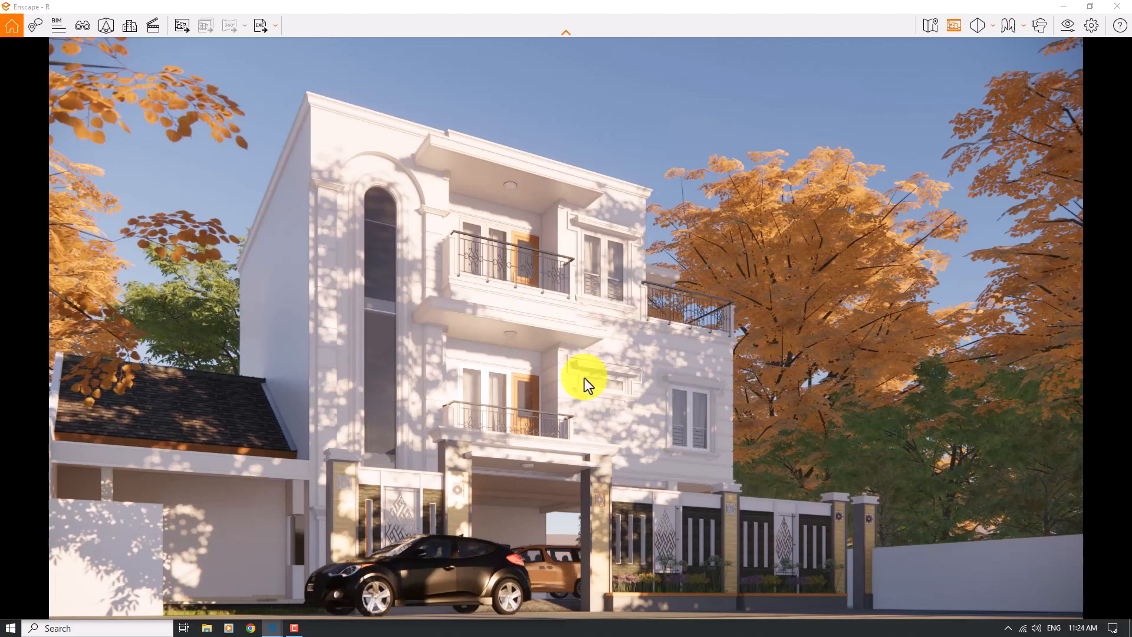
shift+right_drag(585, 377, 584, 377)
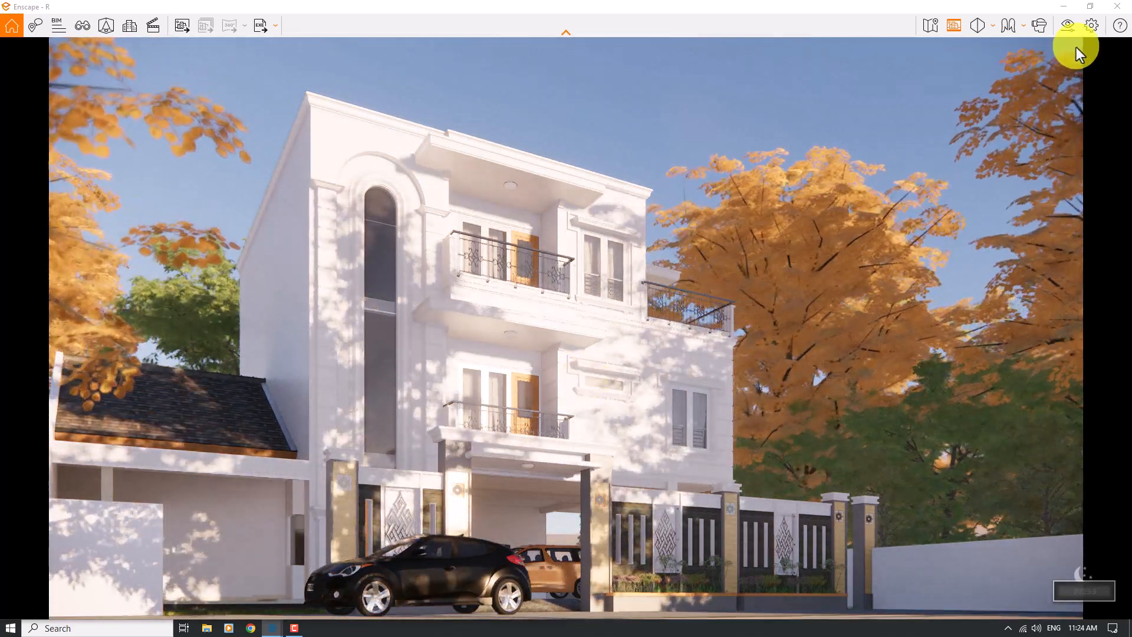
Step: Open the image corrections in the visual settings and compare the render with Auto Contrast on and off
click(1069, 25)
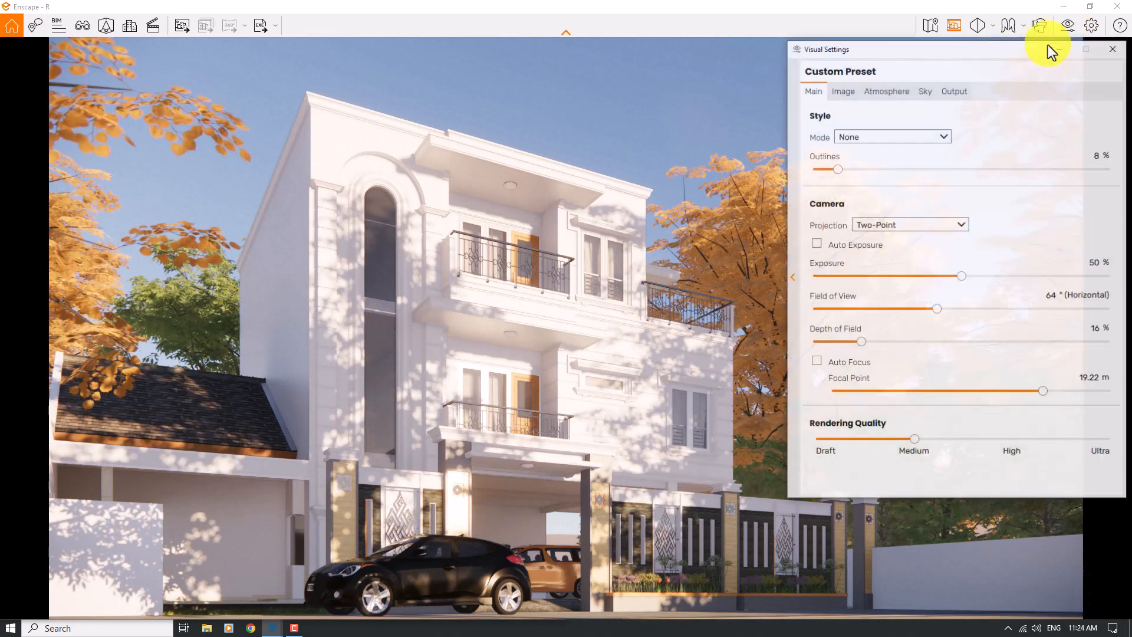
click(845, 92)
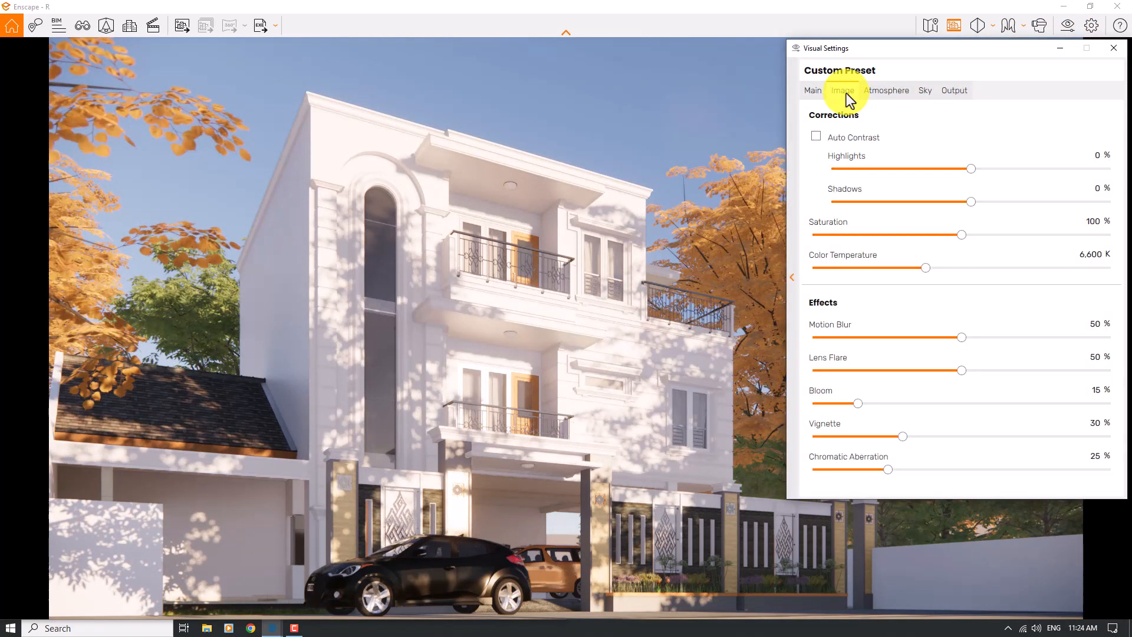
click(818, 137)
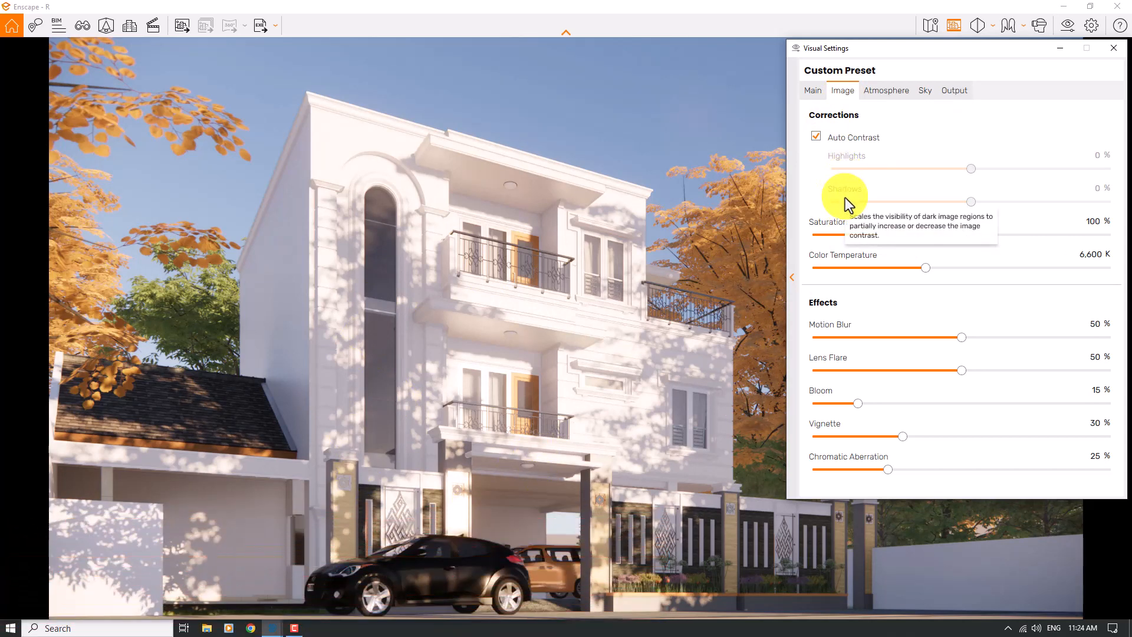
click(832, 145)
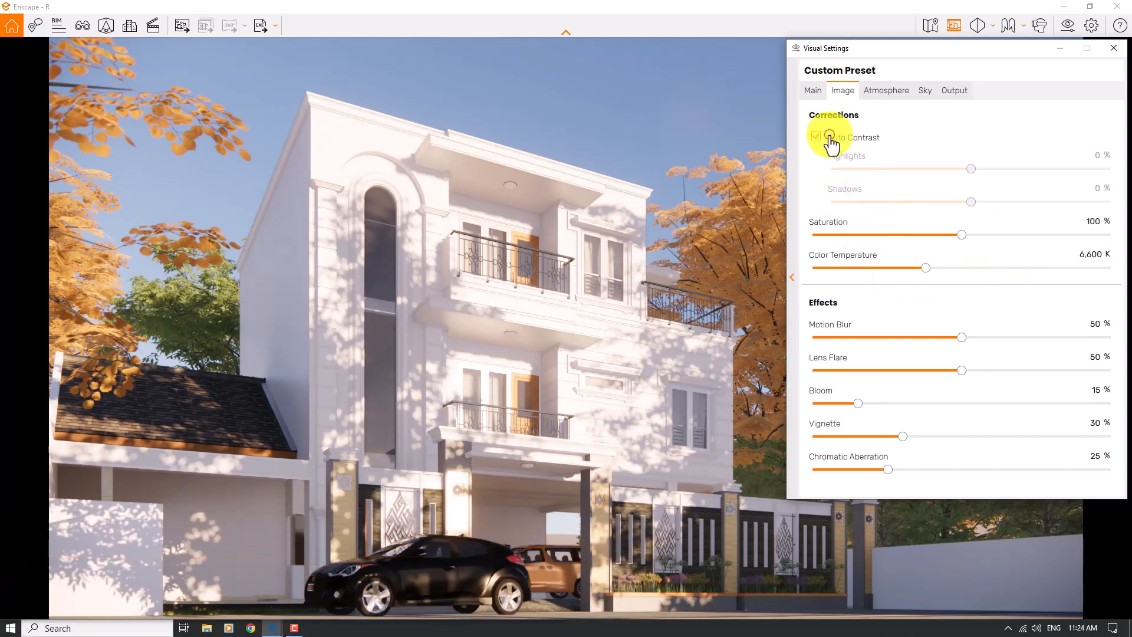
Step: Try the Shadows correction at 35 % and 100 % on the house, and reset it to 0 %
drag(970, 205, 1020, 203)
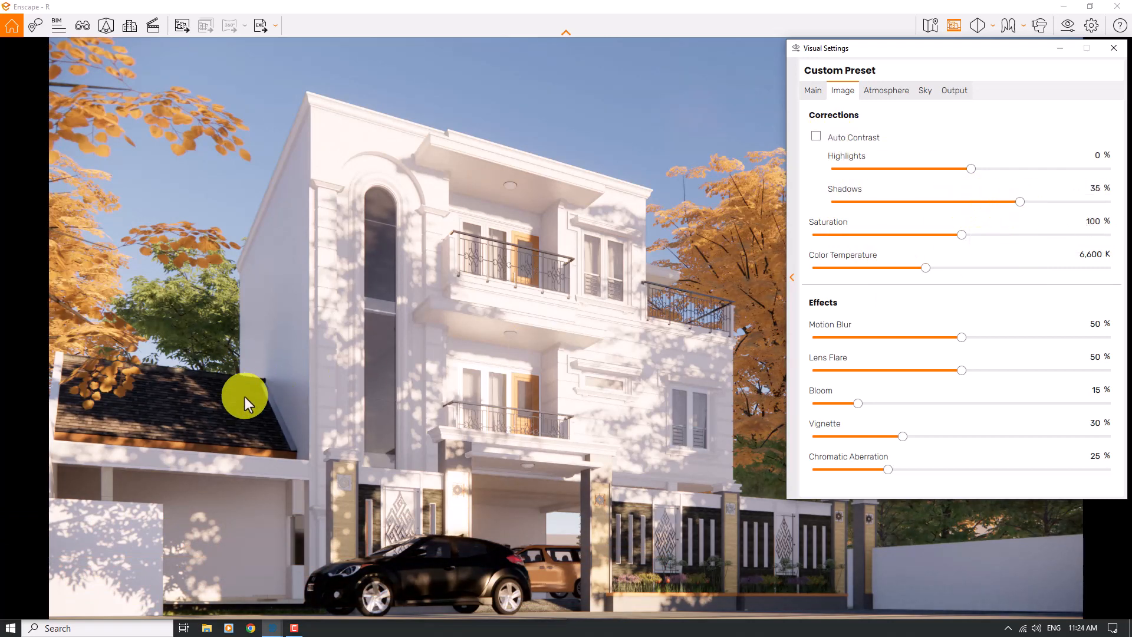
drag(254, 388, 253, 395)
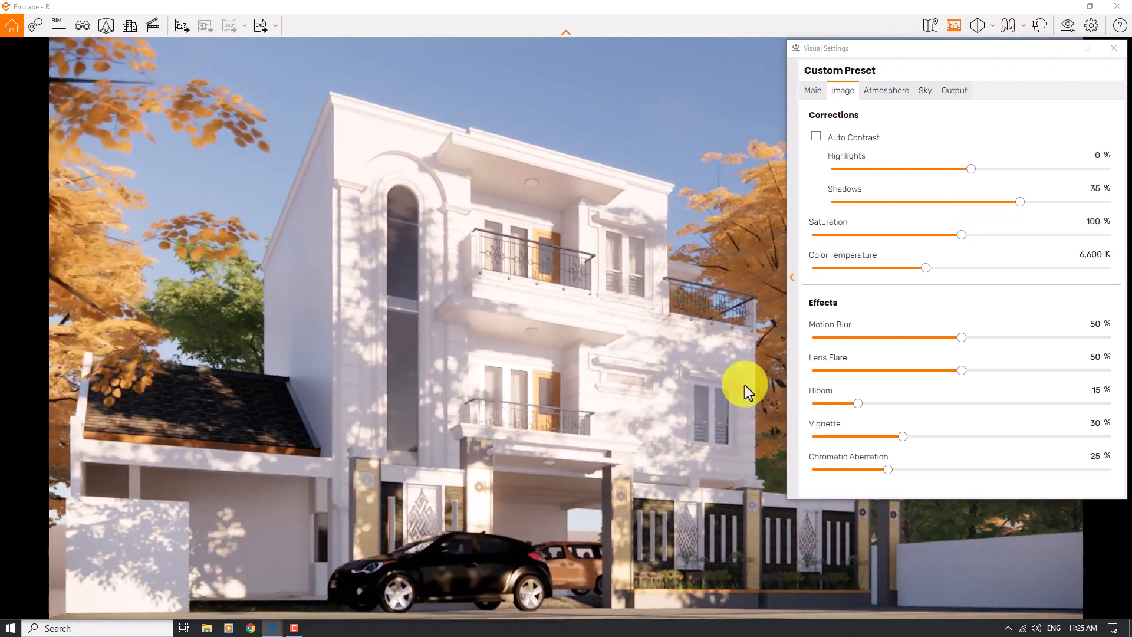
drag(1020, 203, 1116, 208)
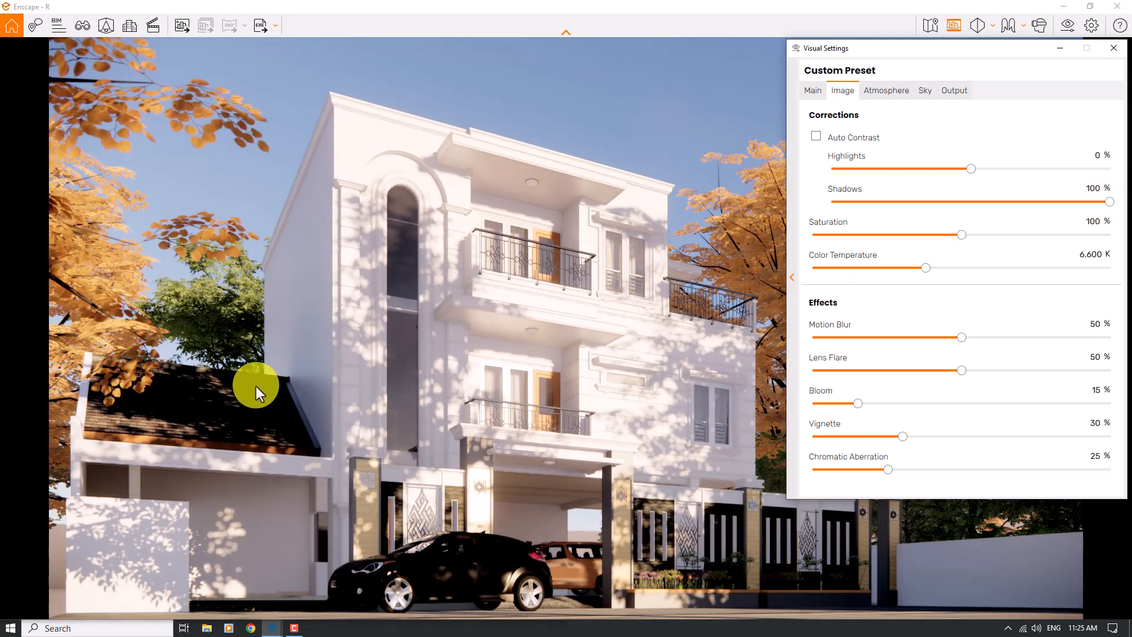
click(1069, 189)
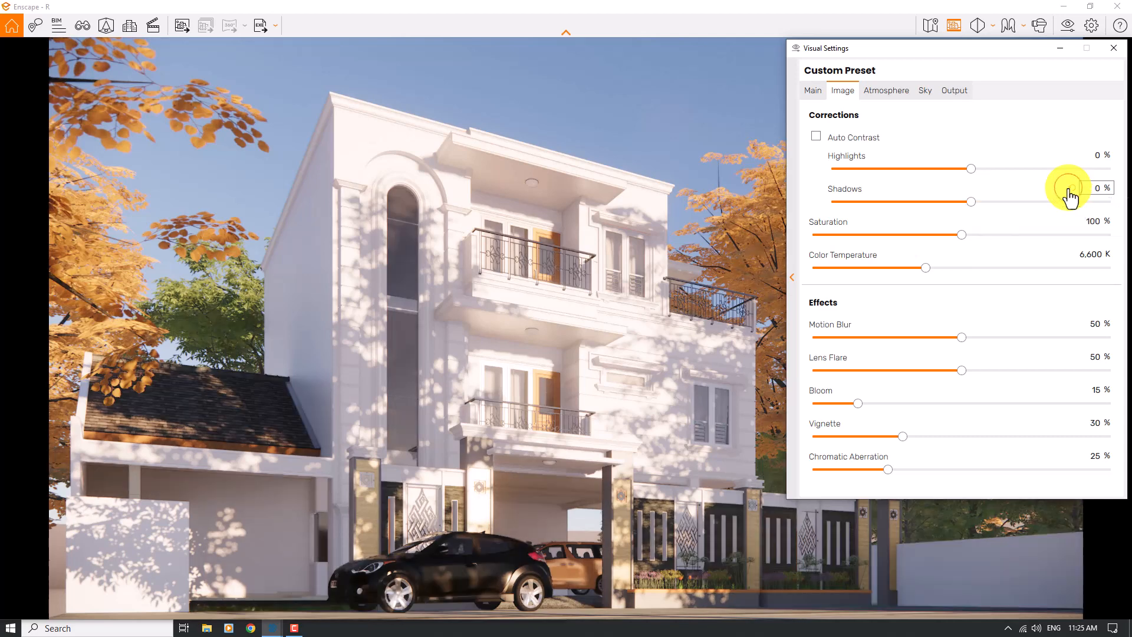
Step: Turn on Auto Contrast and set the image saturation to 108 %
click(820, 140)
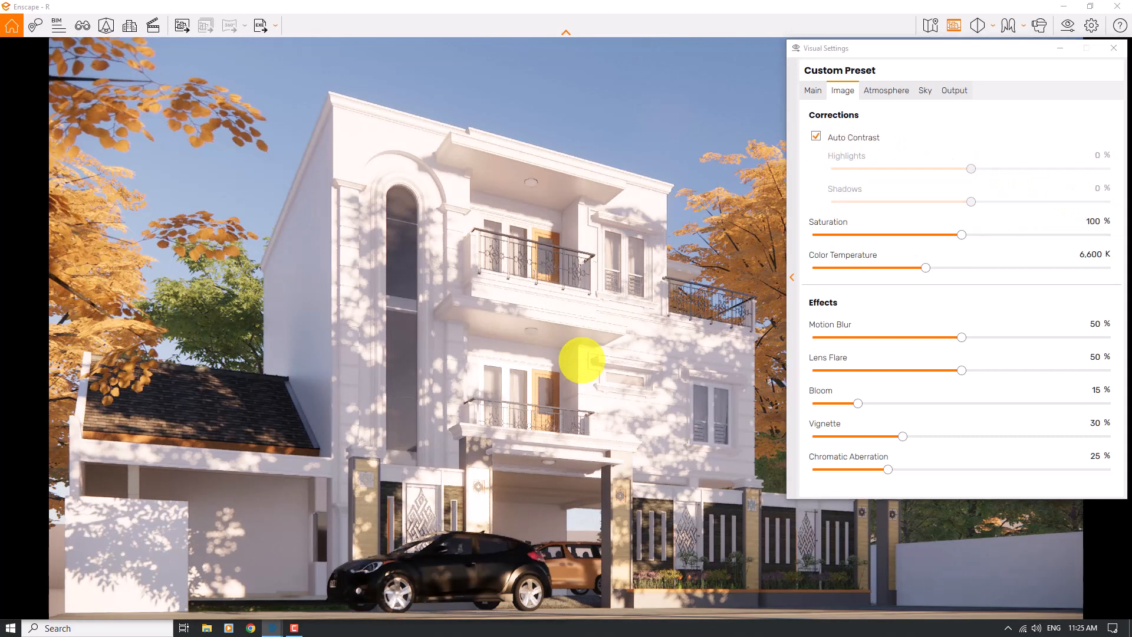
drag(582, 360, 581, 361)
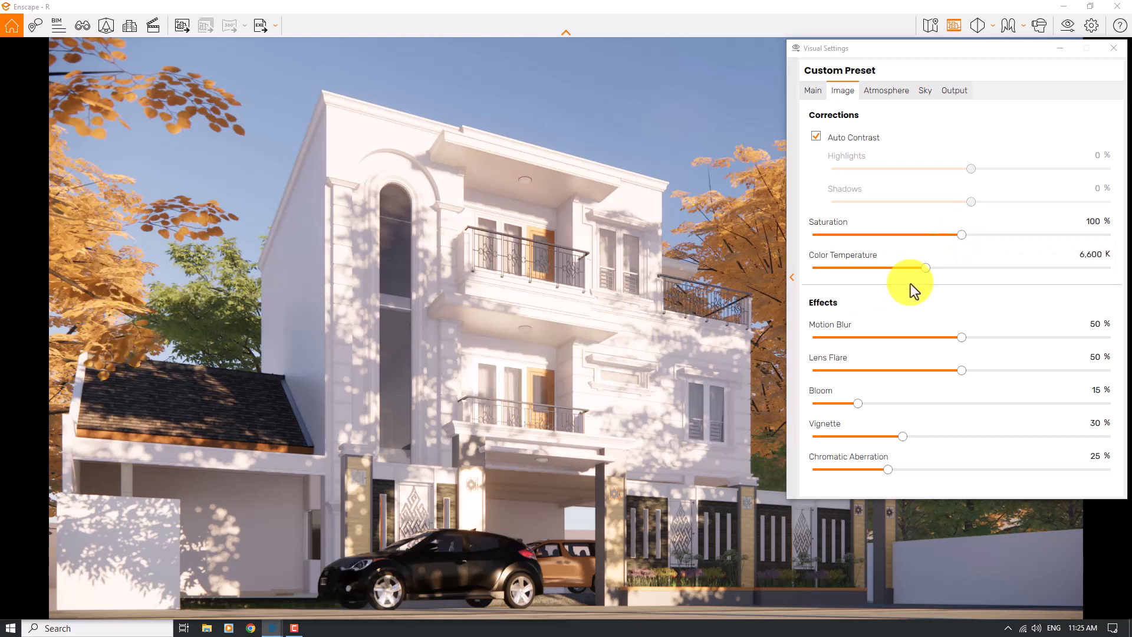
drag(964, 236, 1001, 234)
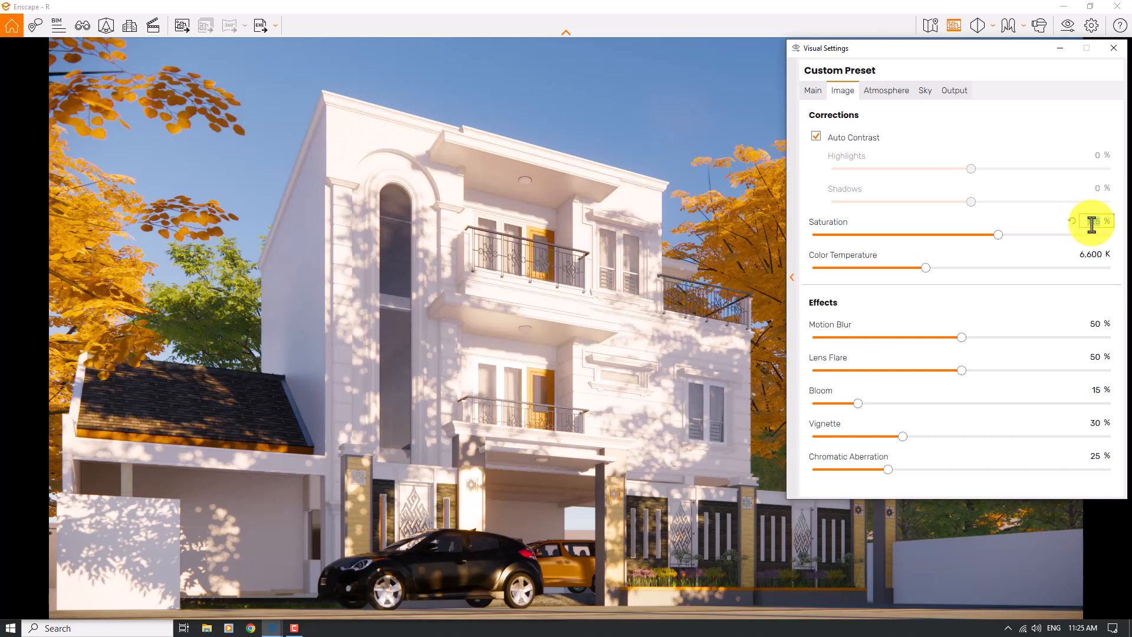
text(108)
key(Return)
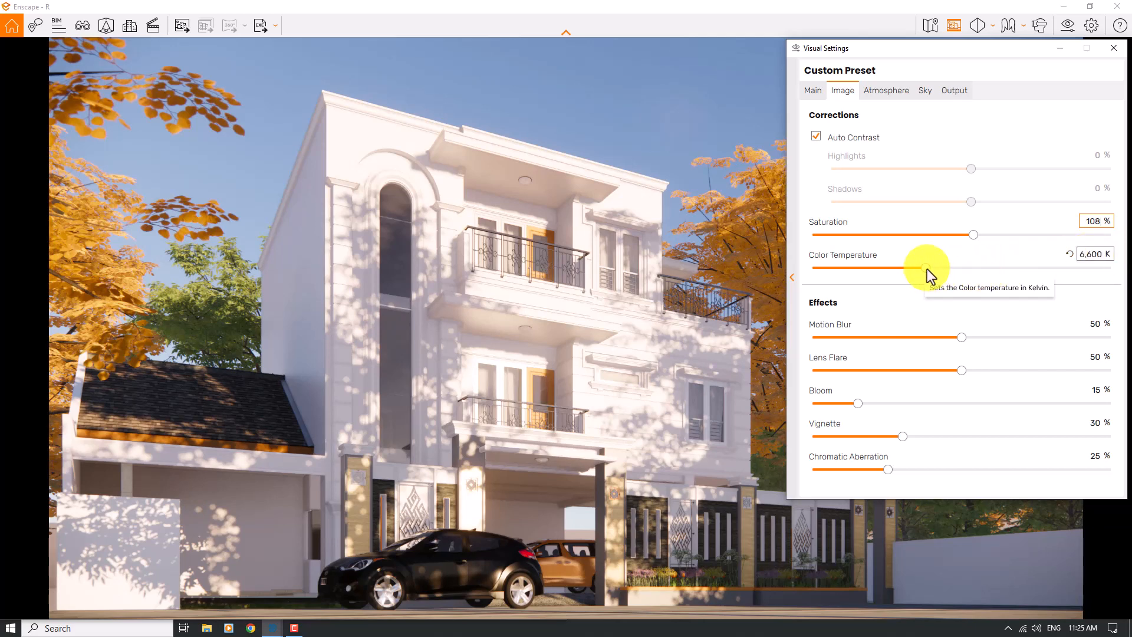
Step: Set the color temperature to 5,200 K and reduce the motion blur to 0 %
drag(926, 269, 896, 269)
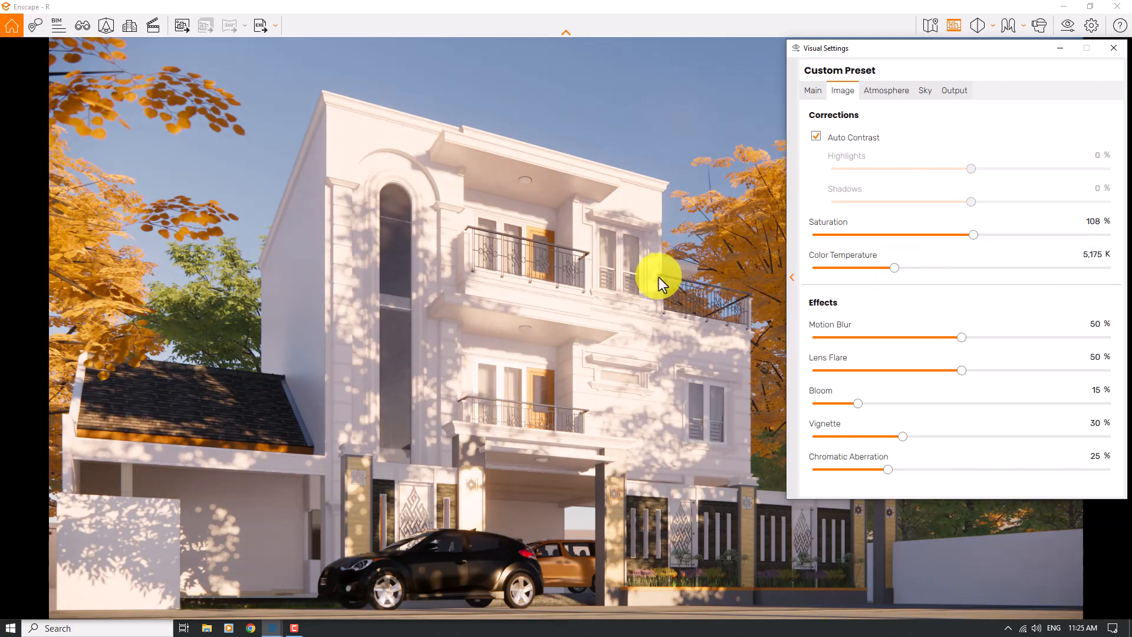
click(1087, 254)
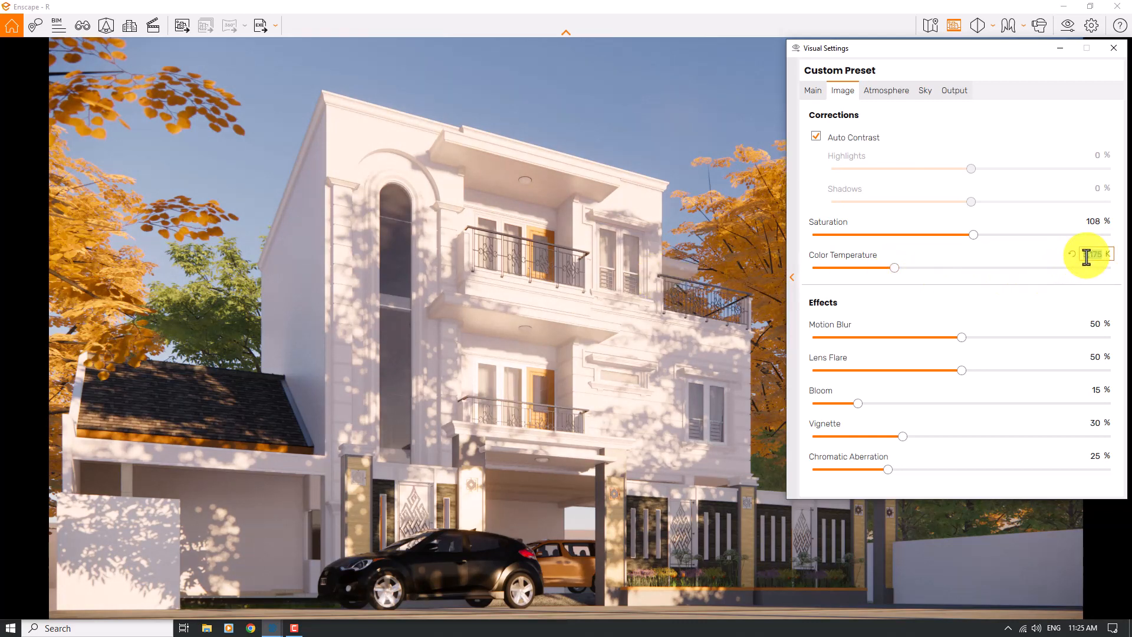
text(5520)
key(Return)
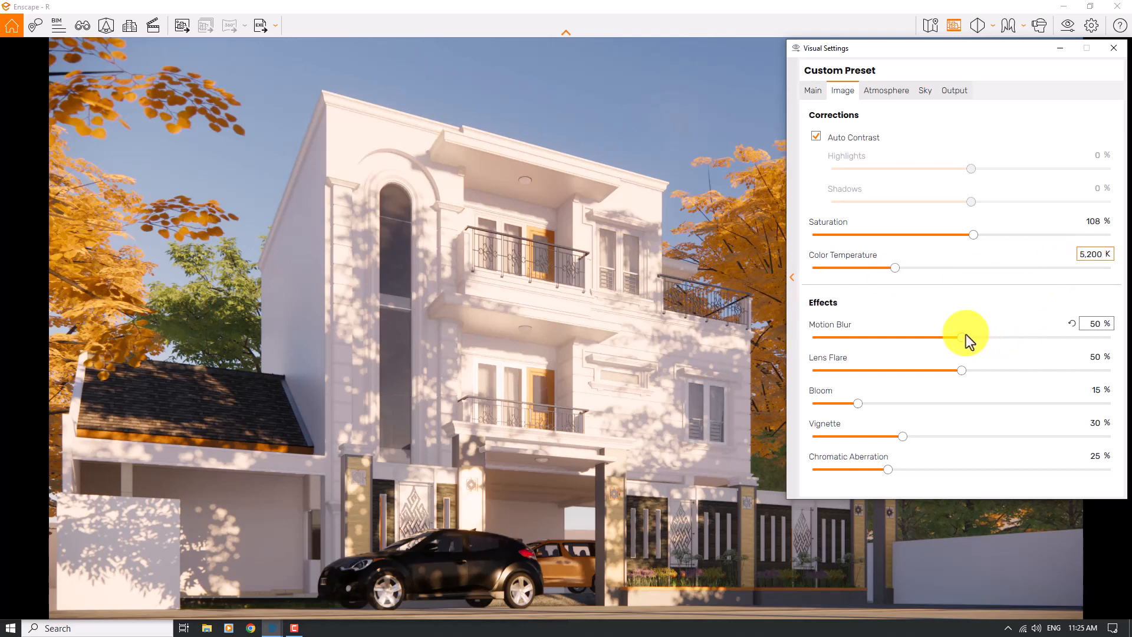
drag(964, 334, 818, 344)
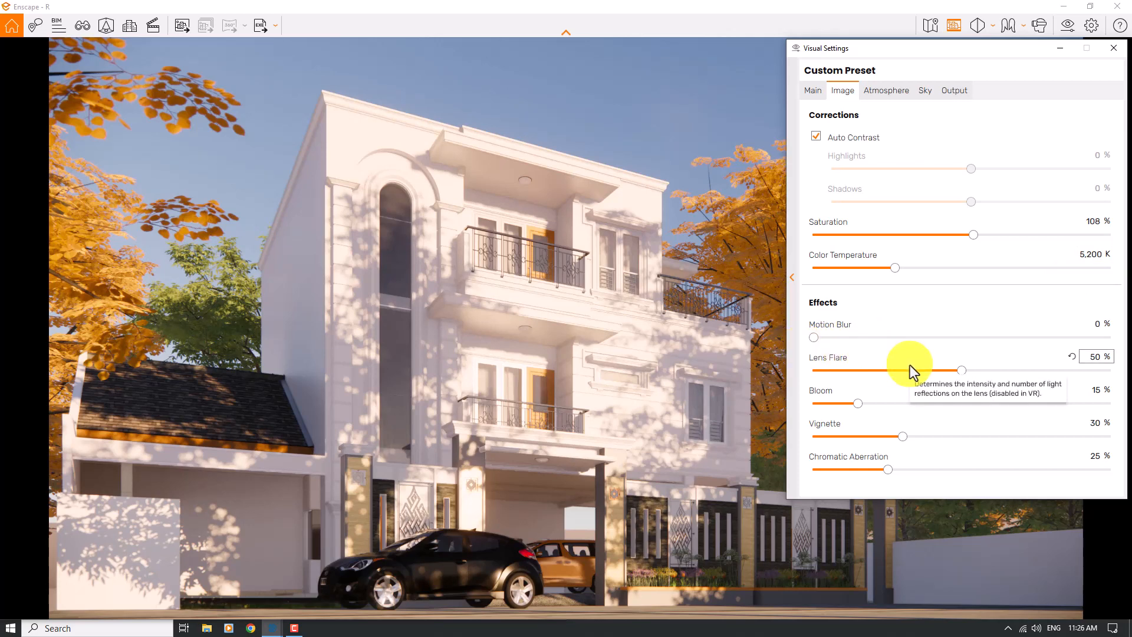
Step: Try stronger bloom and lens flare, and set the bloom to 8 % and the lens flare to 44 %
click(860, 404)
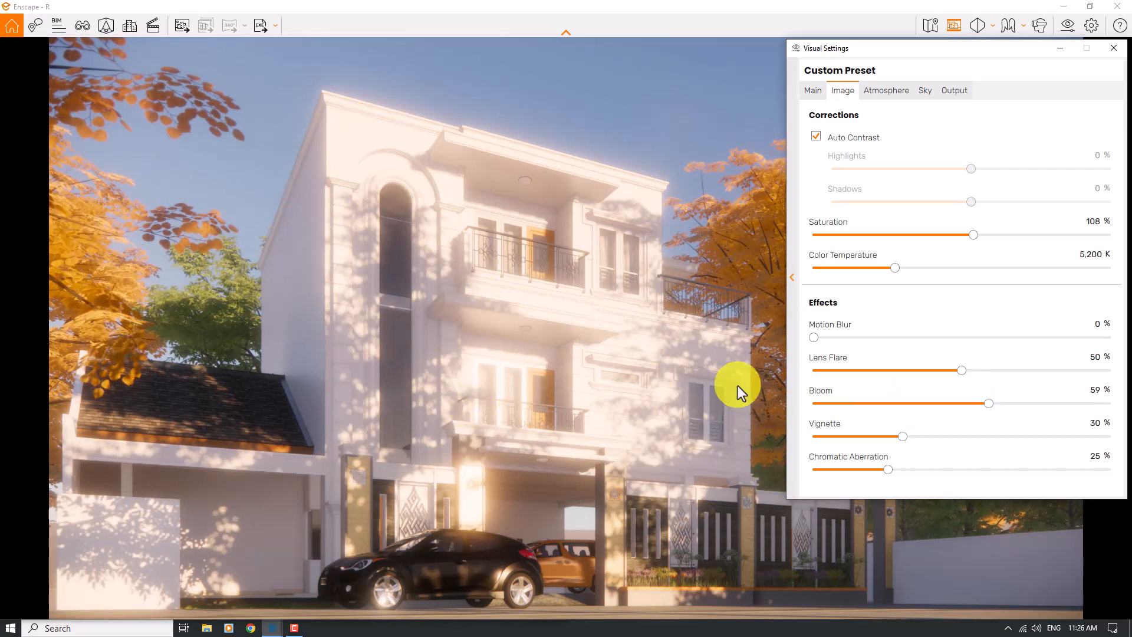
drag(960, 369, 967, 370)
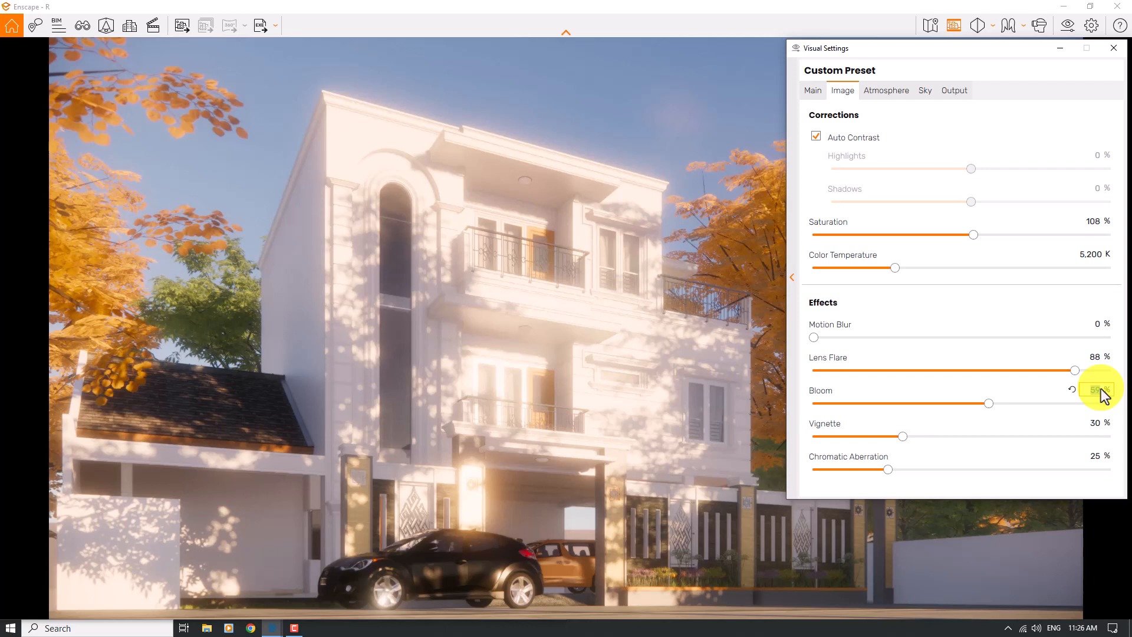
text(8)
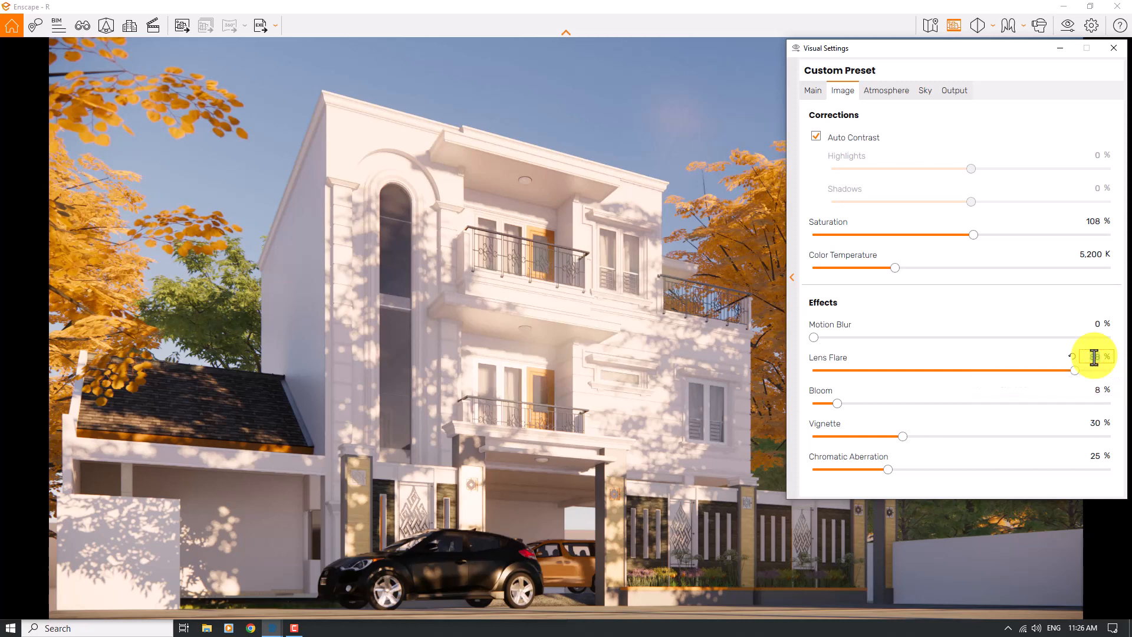
text(44)
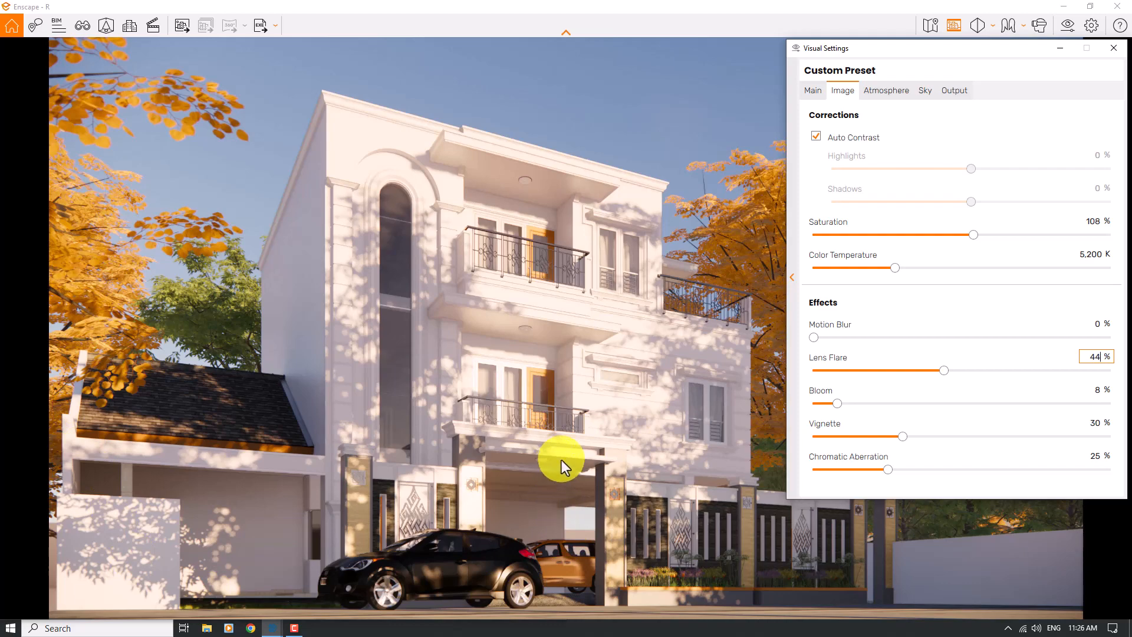
Step: Set the vignette to 10 % and the chromatic aberration to 4 %
drag(561, 460, 562, 458)
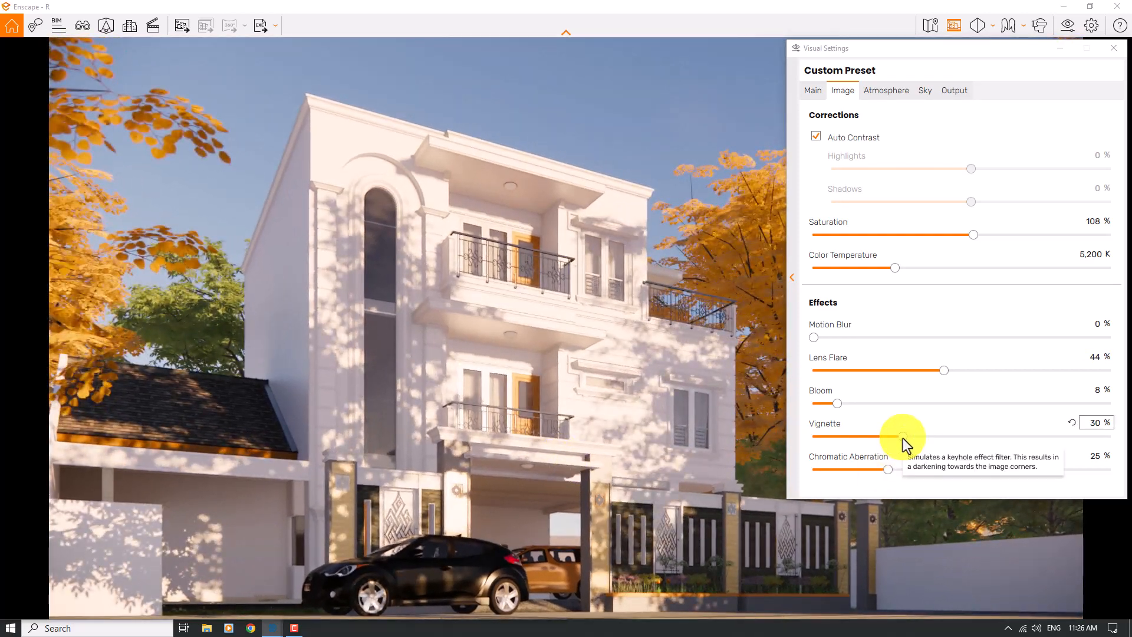
drag(903, 437, 923, 438)
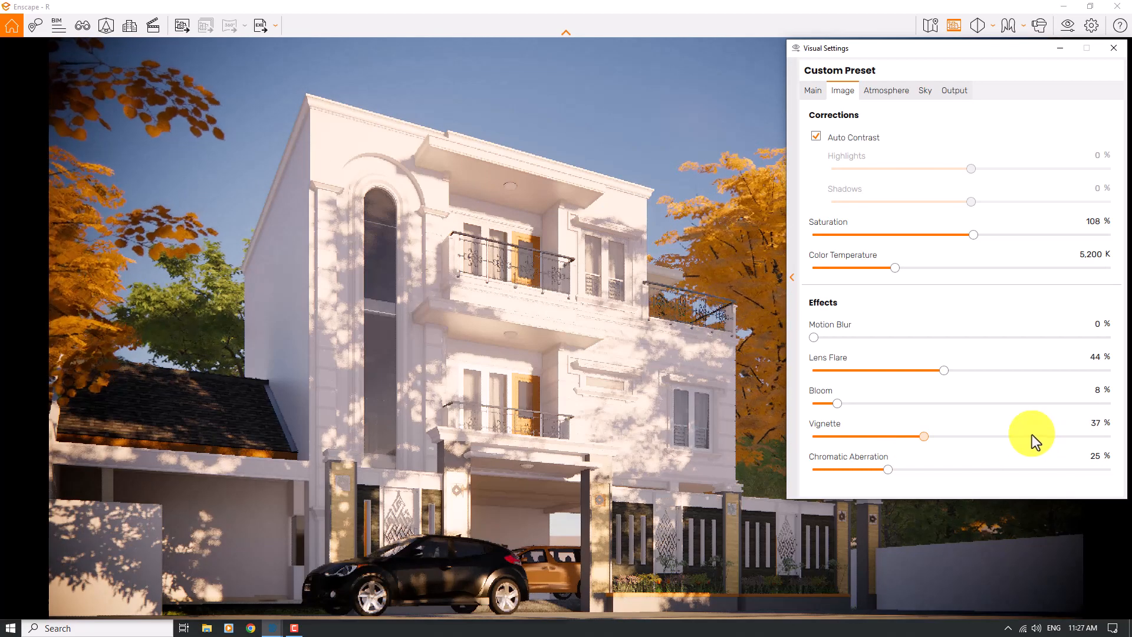
click(1091, 423)
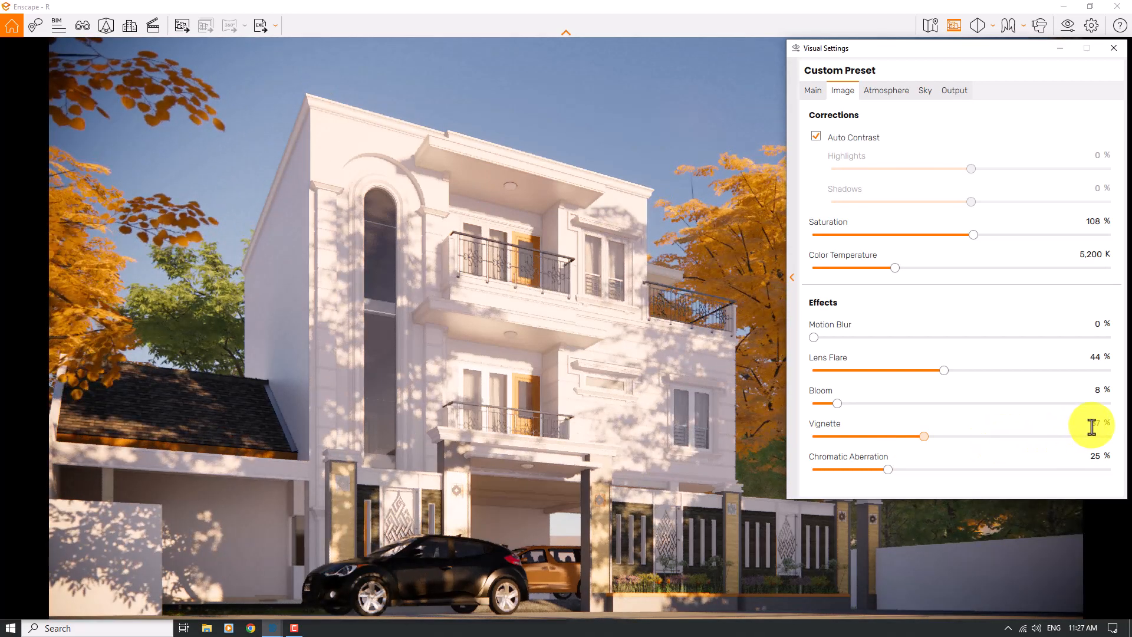
text(60)
double_click(1096, 458)
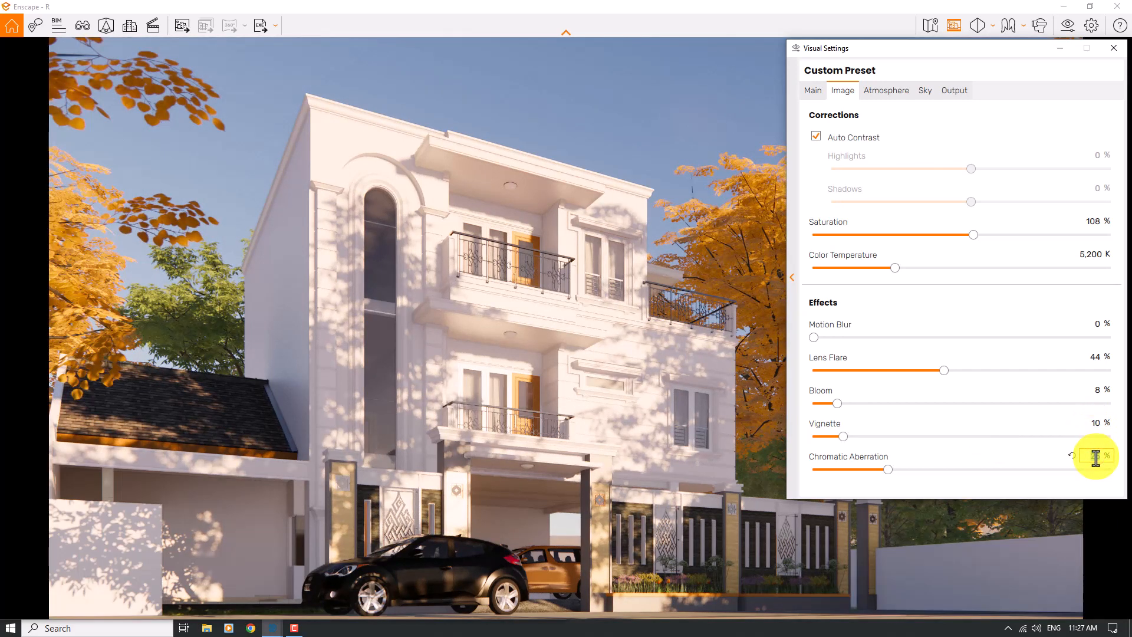
text(4)
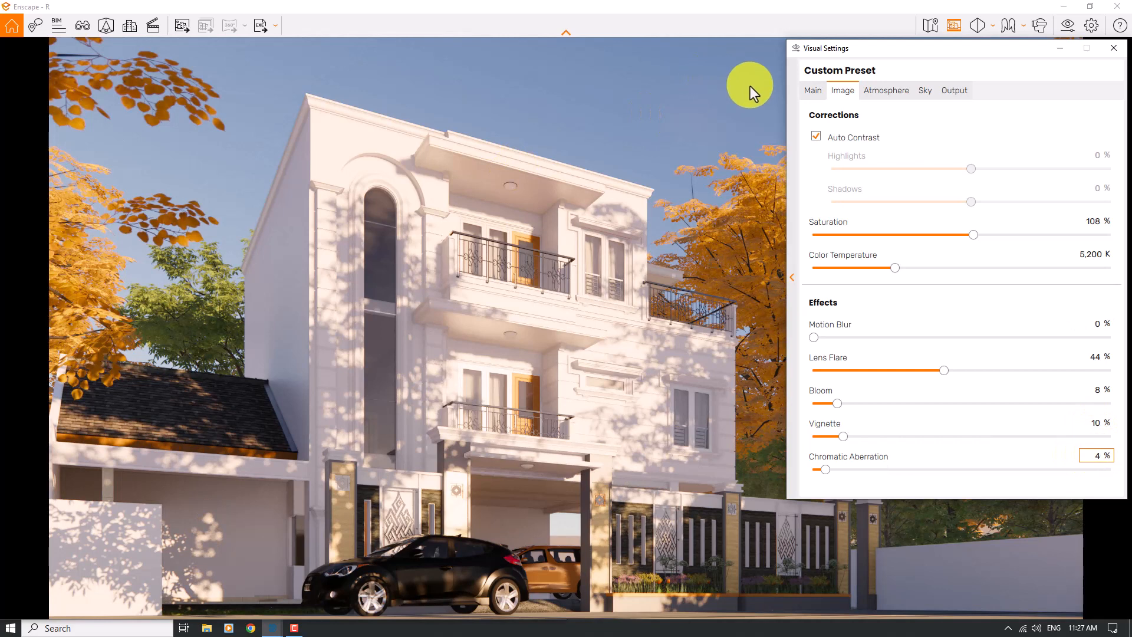
Step: Reduce the fog intensity to 0 % and set the sun brightness to 94 % in the atmosphere settings
click(889, 88)
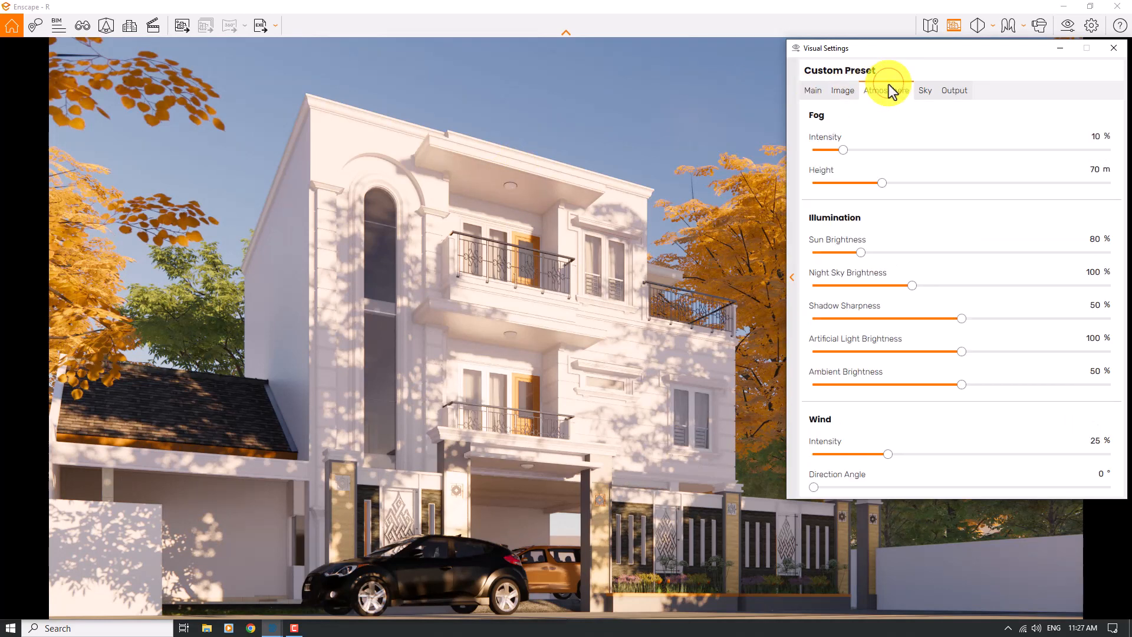
drag(842, 149, 817, 151)
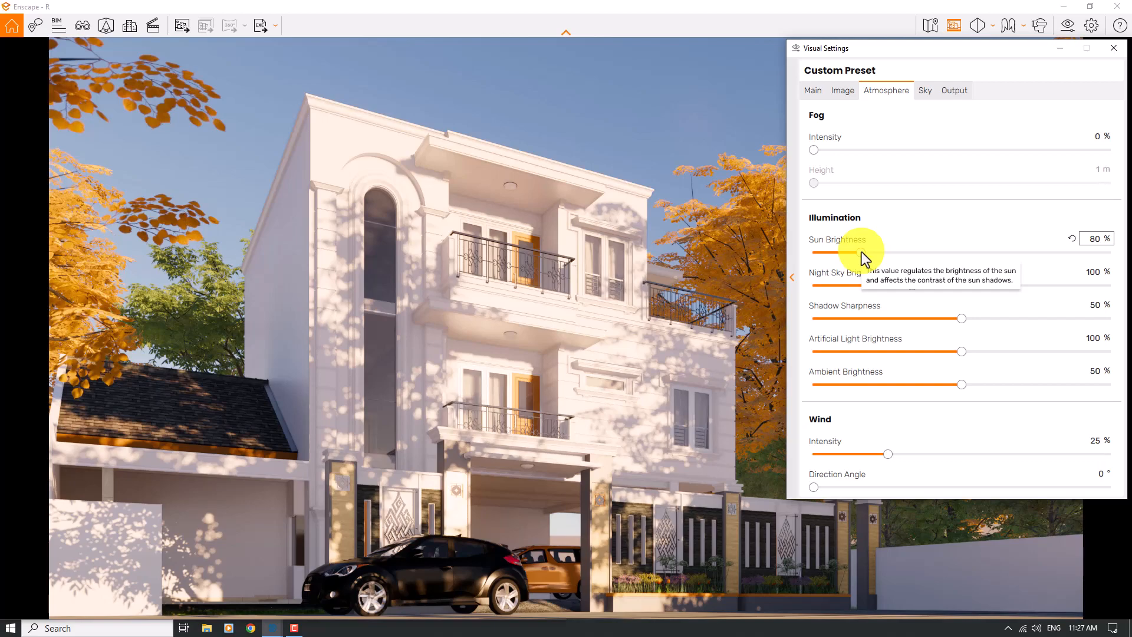
drag(861, 252, 895, 252)
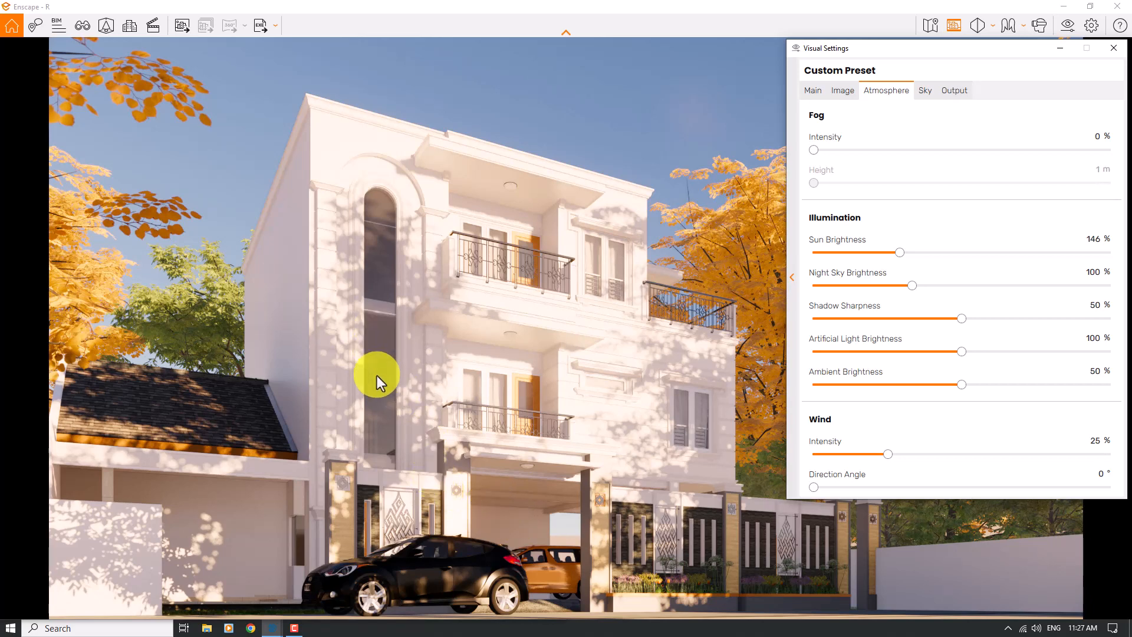
click(1095, 241)
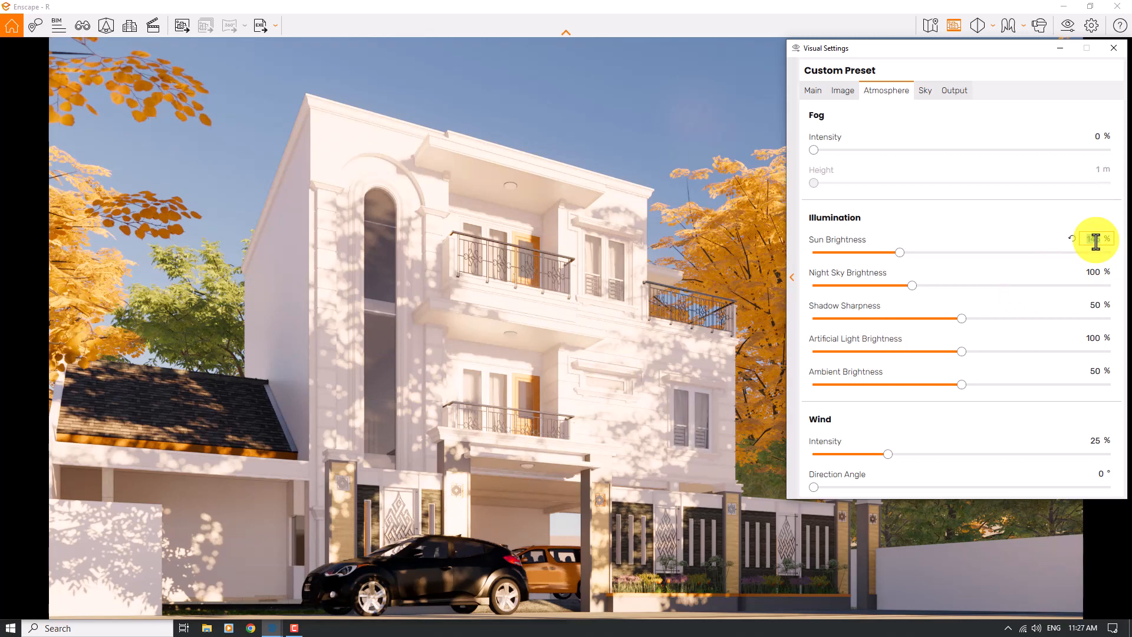
key(BackSpace)
text(94)
key(Return)
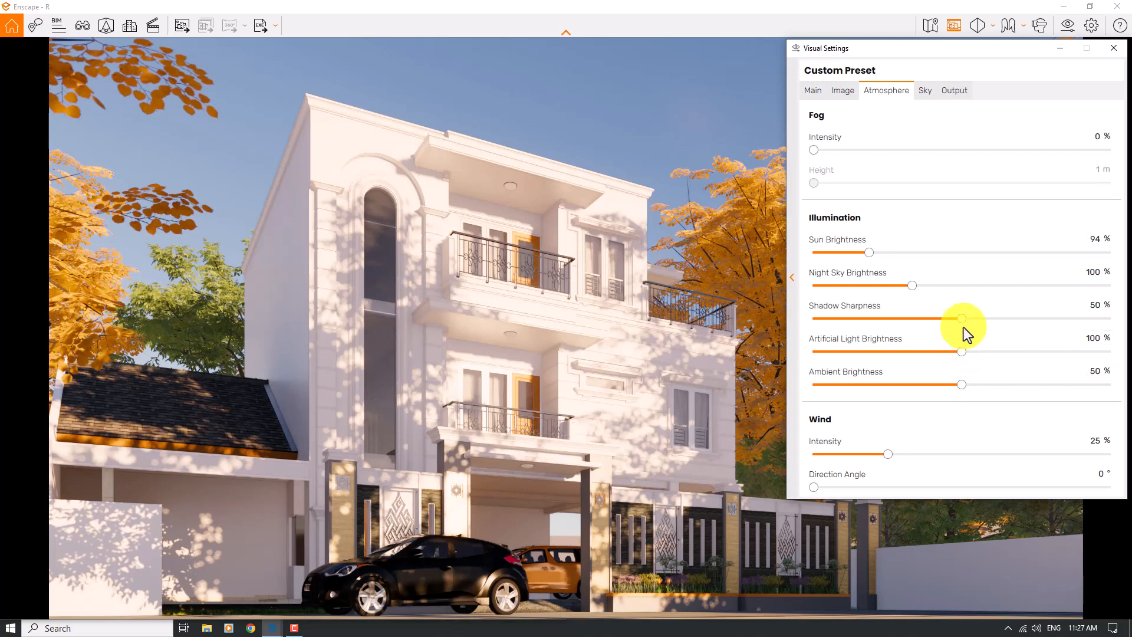
Step: Try a shadow sharpness of 100 %, and settle on 38 % in the atmosphere's illumination settings
click(963, 319)
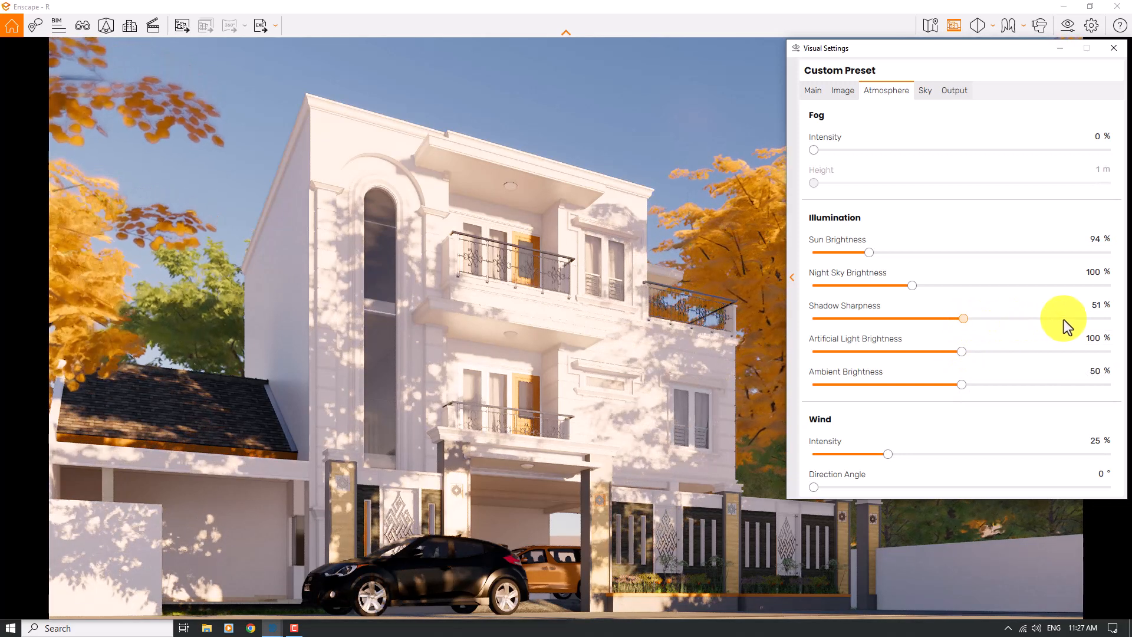
click(1111, 319)
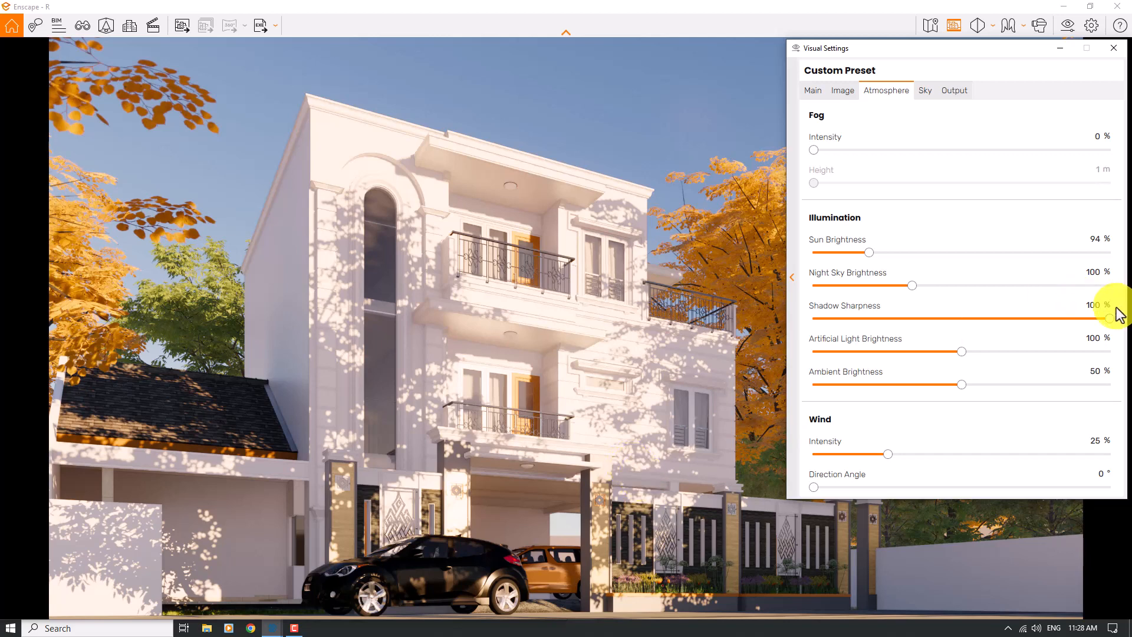
click(1097, 306)
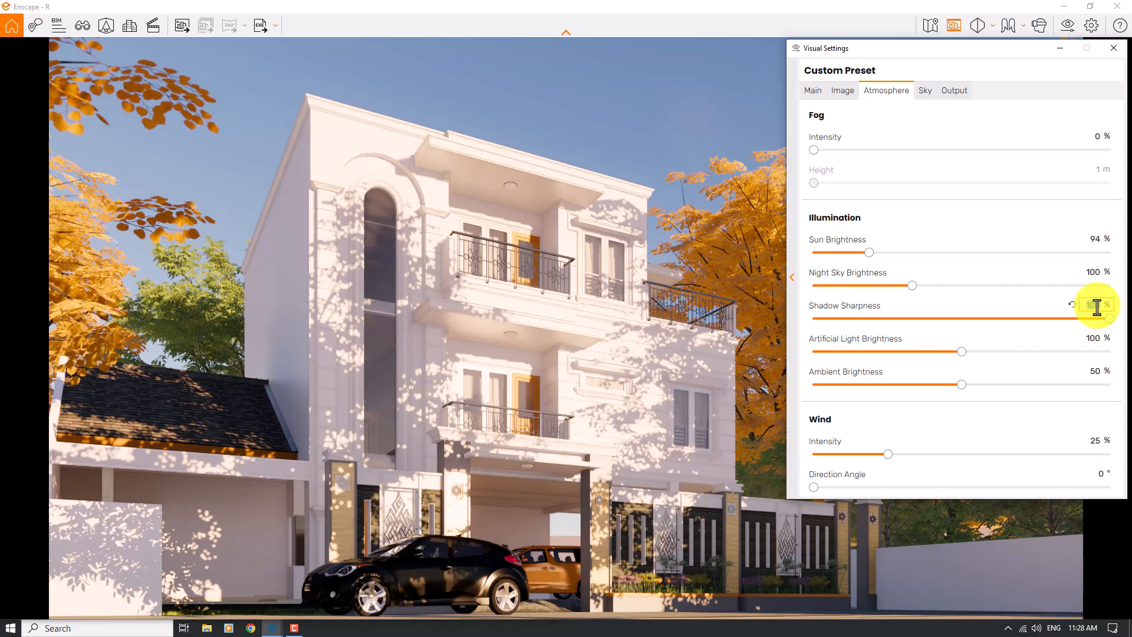
text(38)
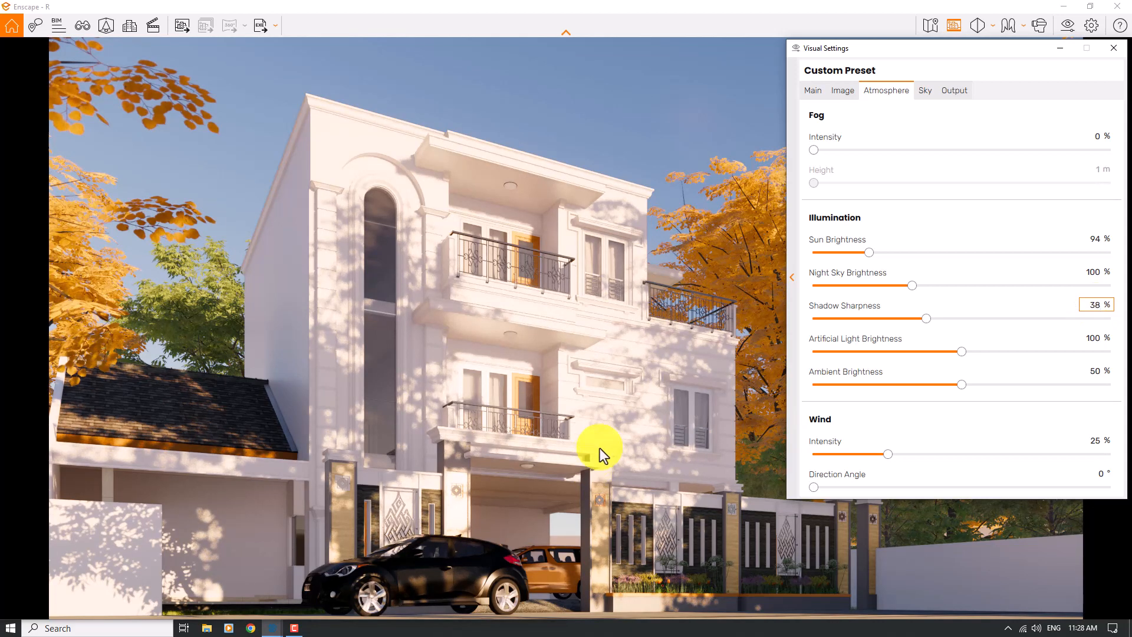
Step: Set the artificial light brightness to 66 % and reduce the wind intensity to 0 %
click(1094, 339)
text(6)
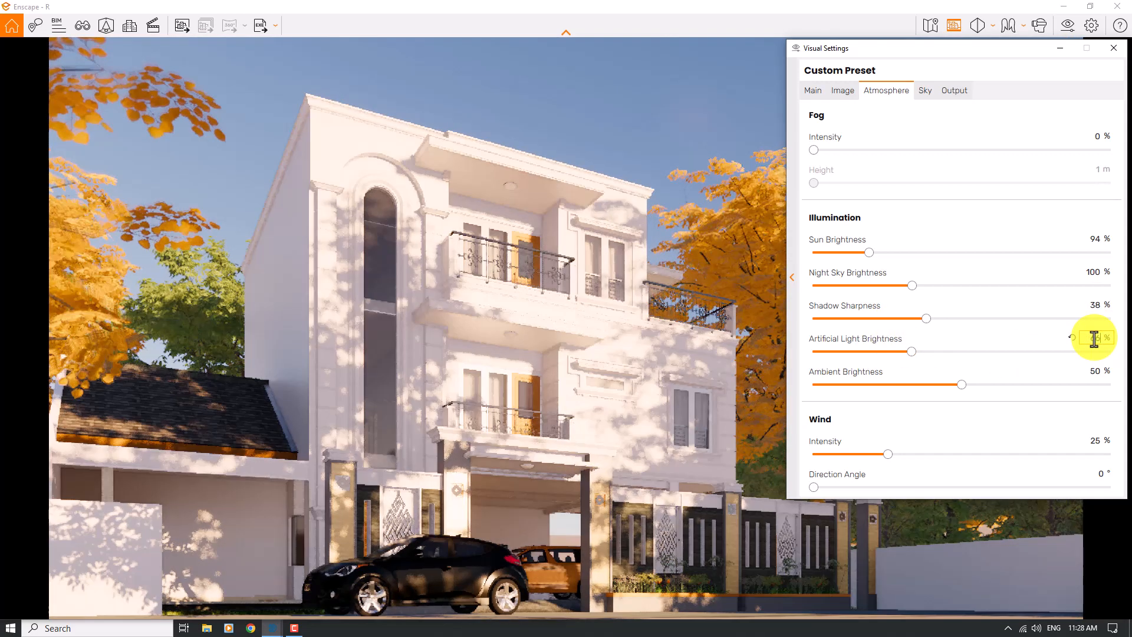
text(6)
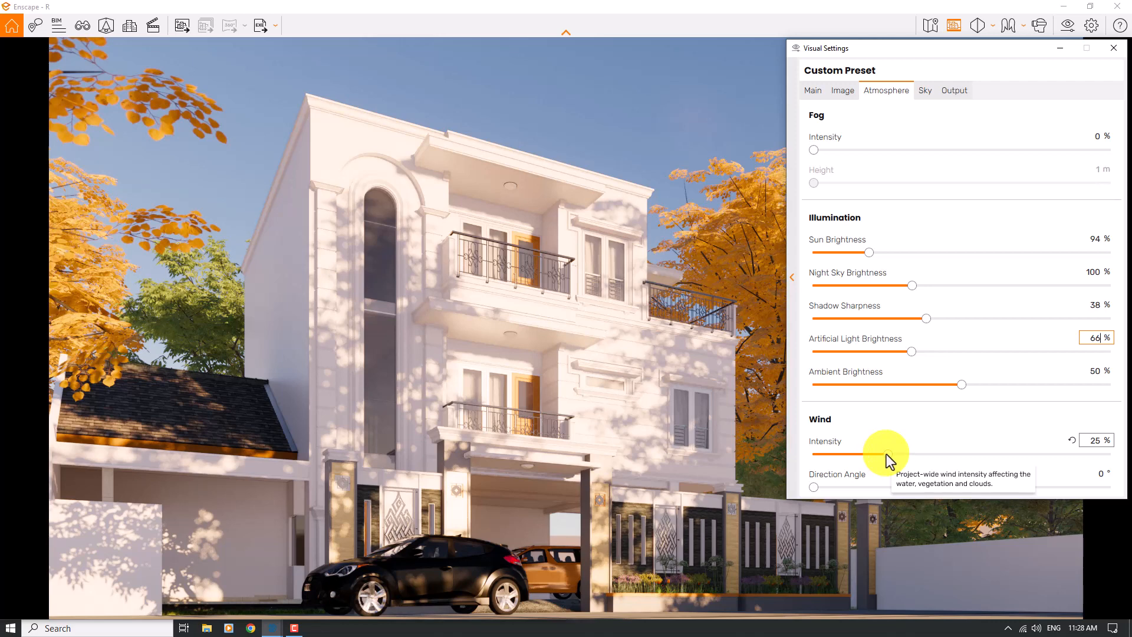
drag(886, 454, 804, 458)
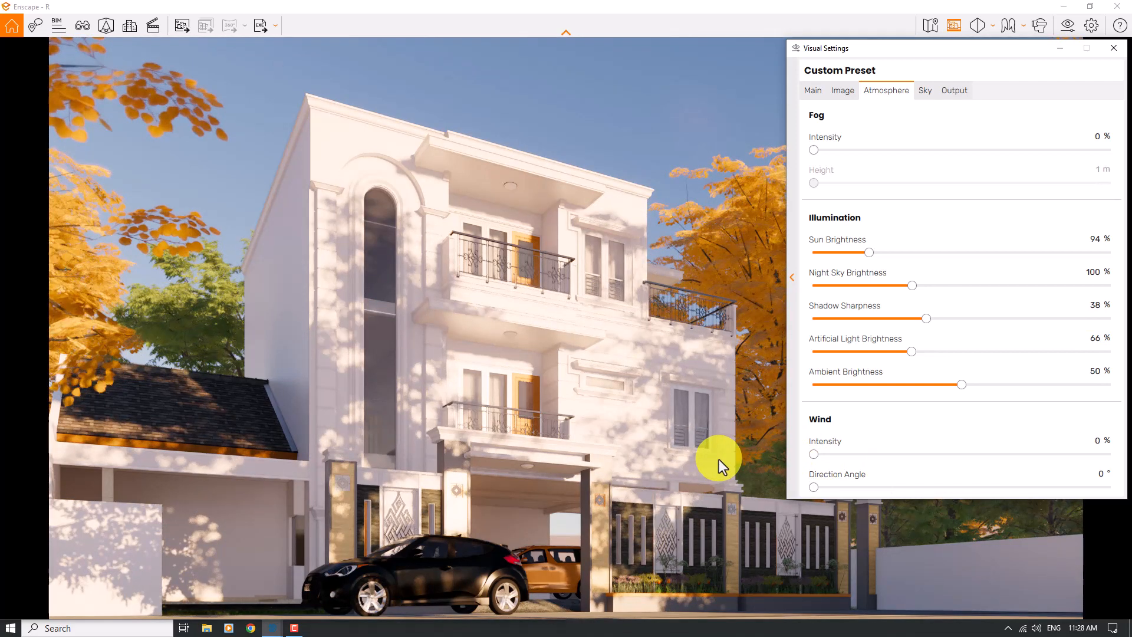
Step: Try a cloud density of 5 % in the sky settings and undo the change
click(922, 91)
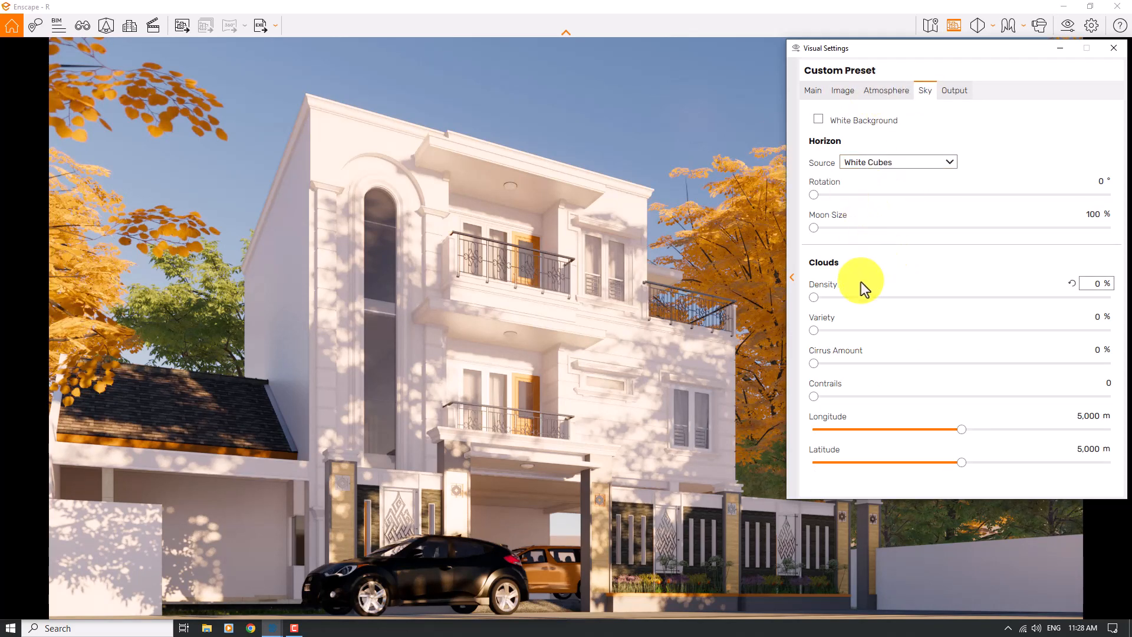
drag(821, 302, 828, 302)
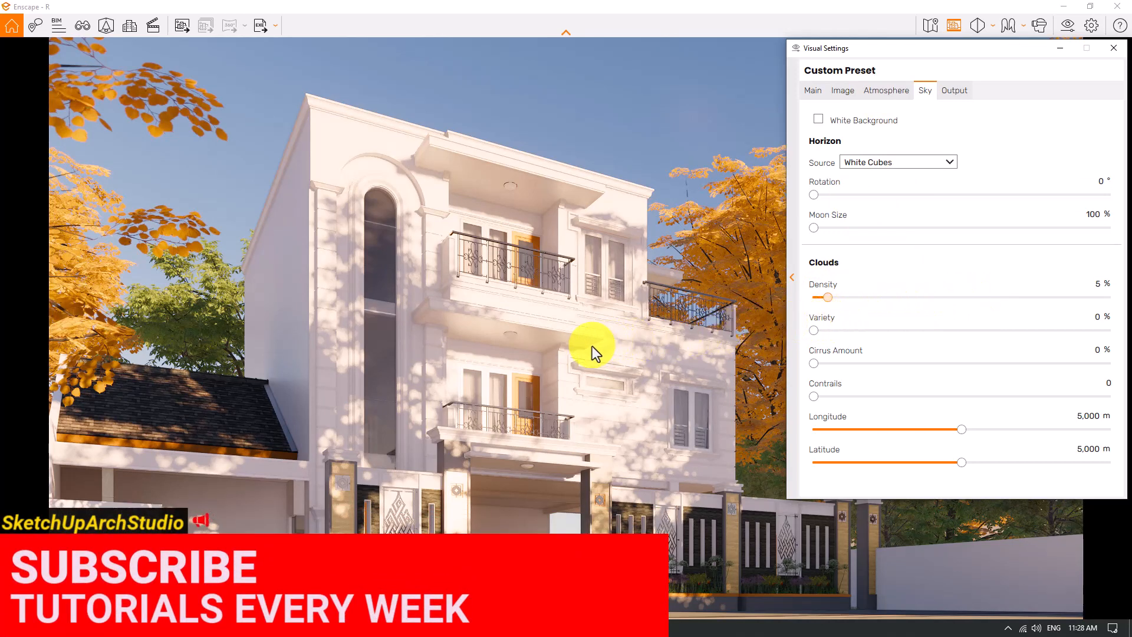
key(ctrl+z)
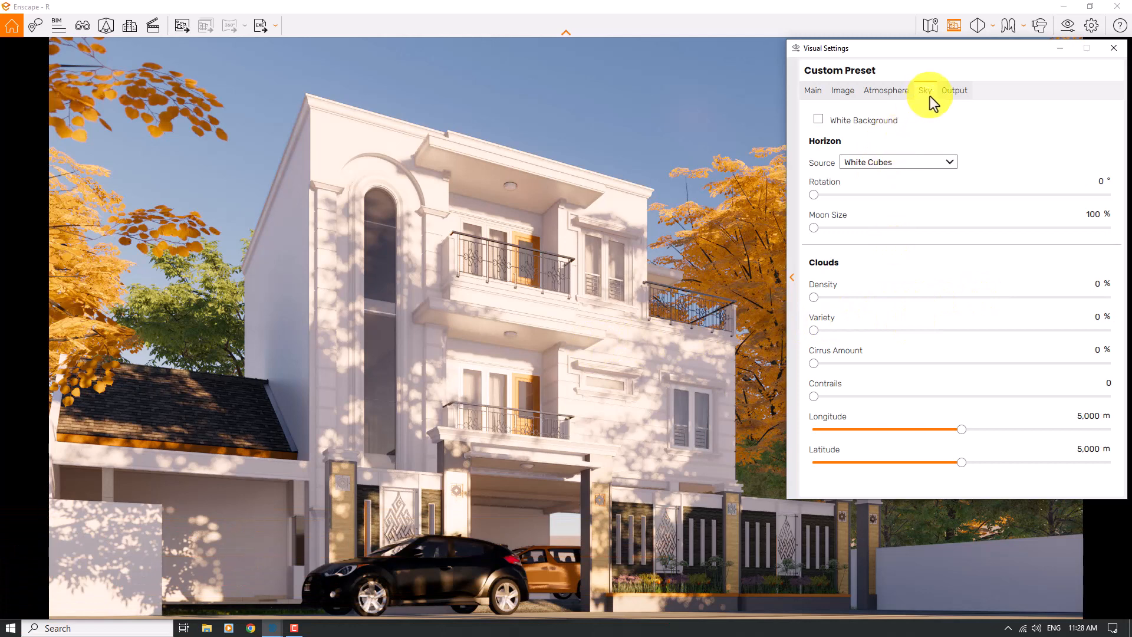
Step: Set the output file format to JPEG Image (*.jpg) and the output resolution to Ultra HD
click(945, 92)
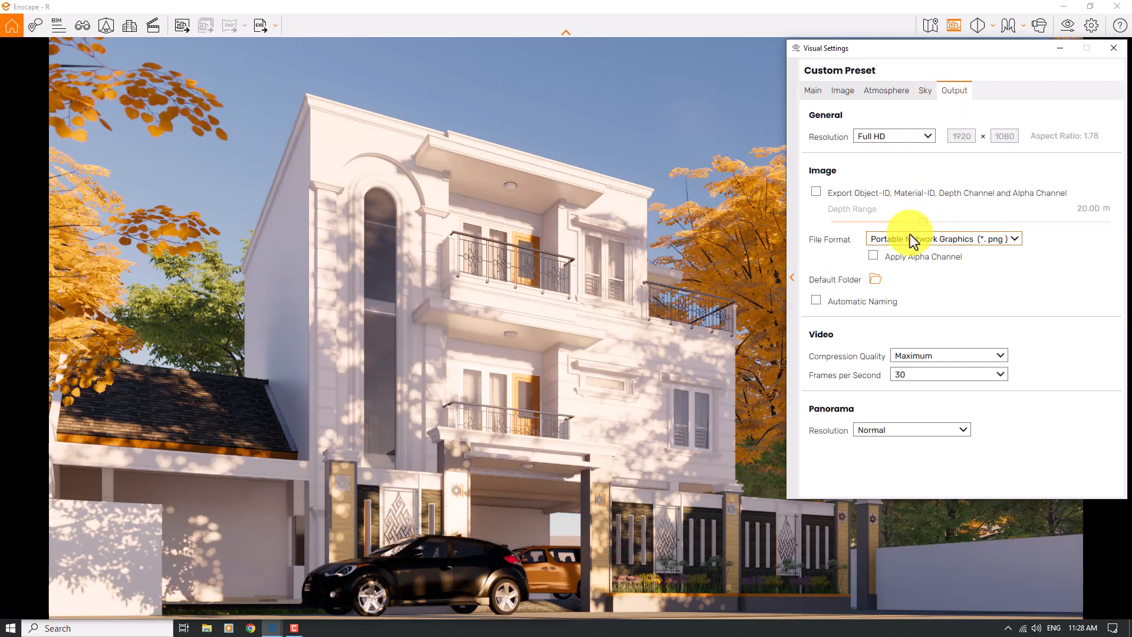
click(910, 237)
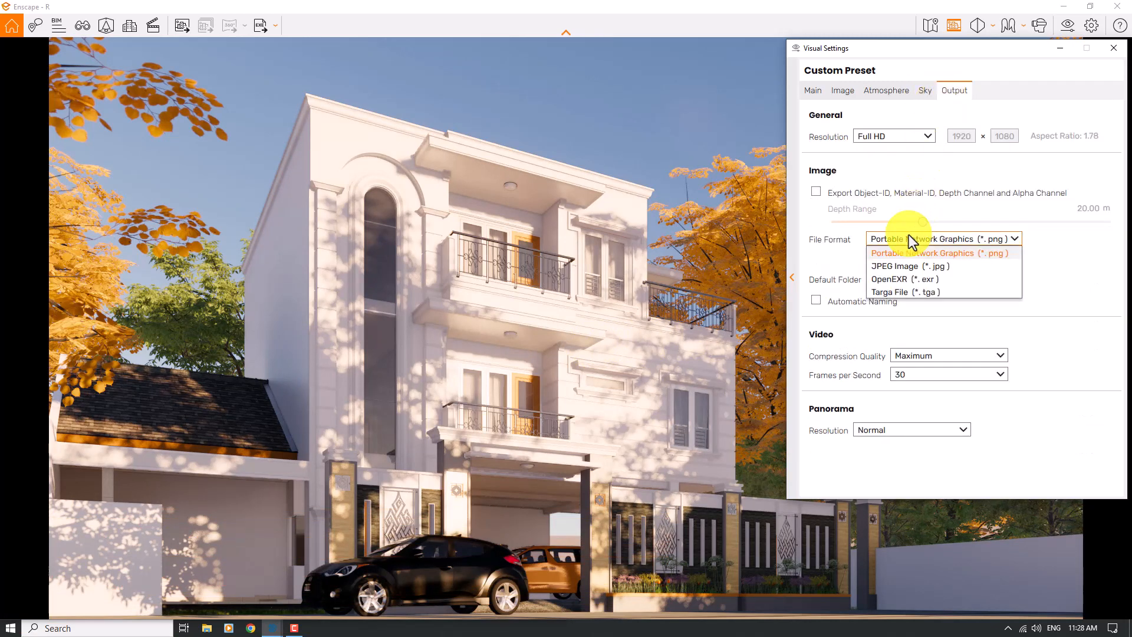
click(886, 270)
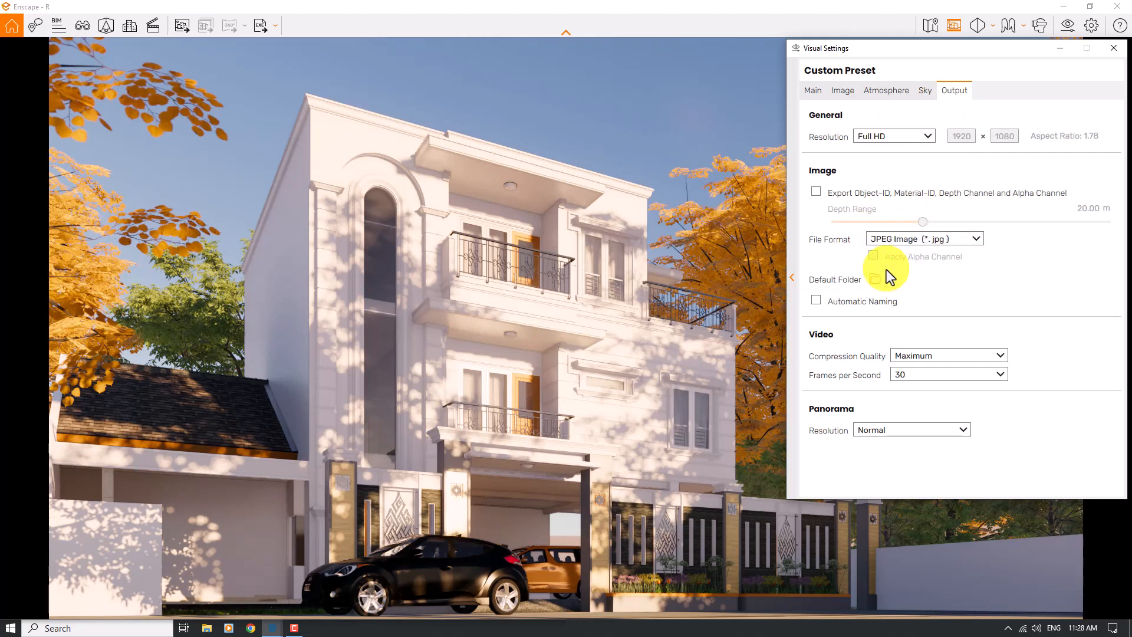
click(886, 140)
click(889, 198)
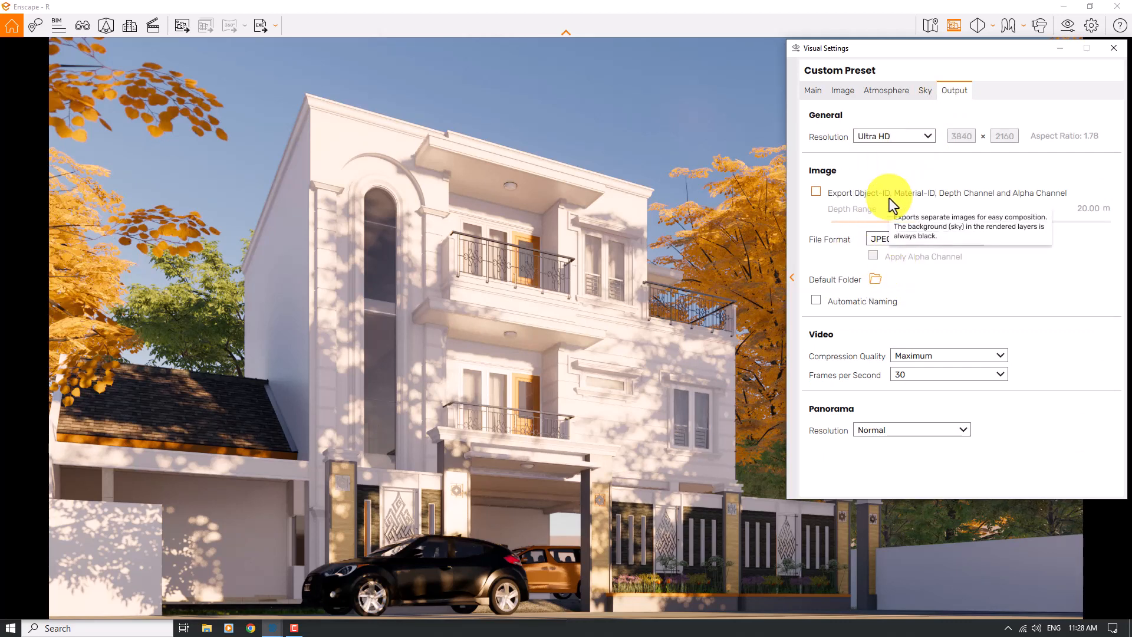
Step: Raise the rendering quality to Ultra and reframe the camera slightly farther from the house, closing the visual settings
click(820, 93)
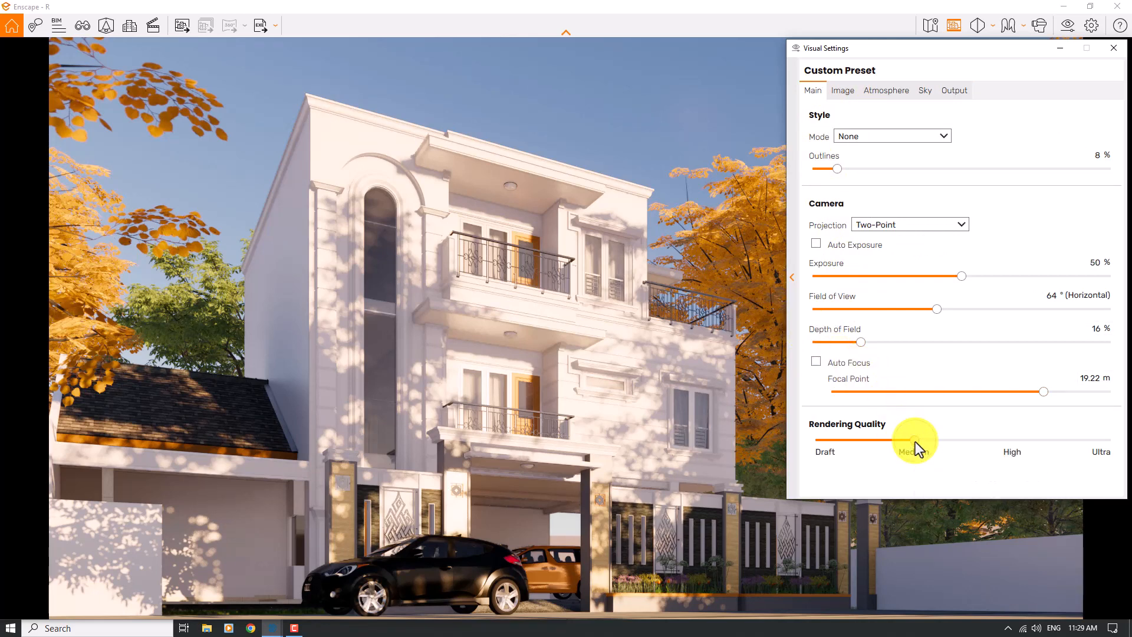
drag(915, 441, 1127, 446)
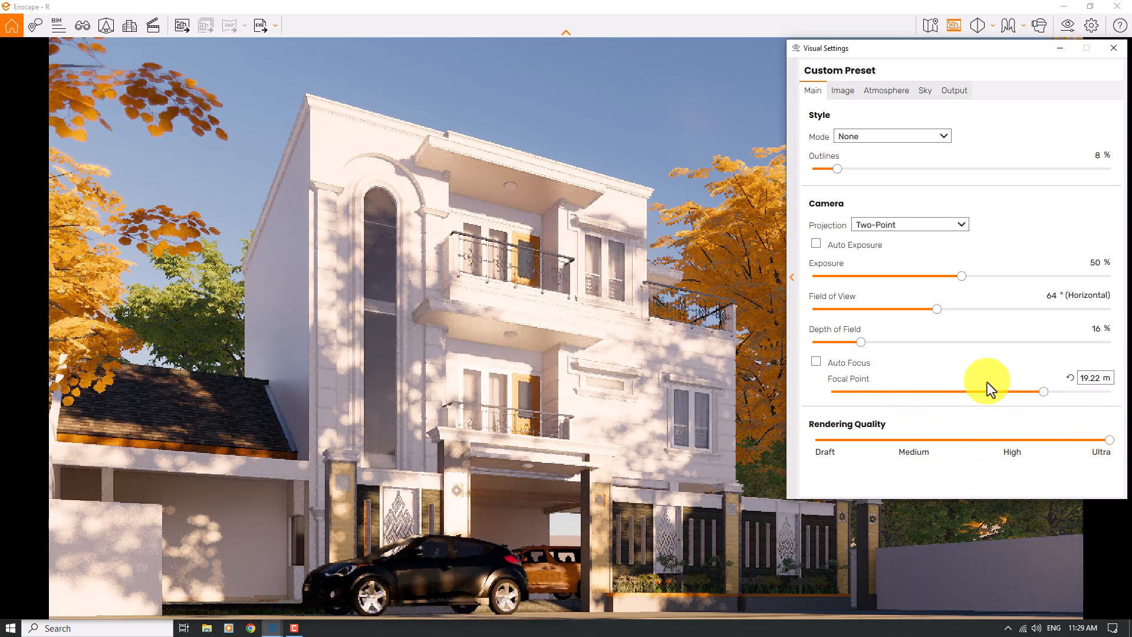
click(582, 338)
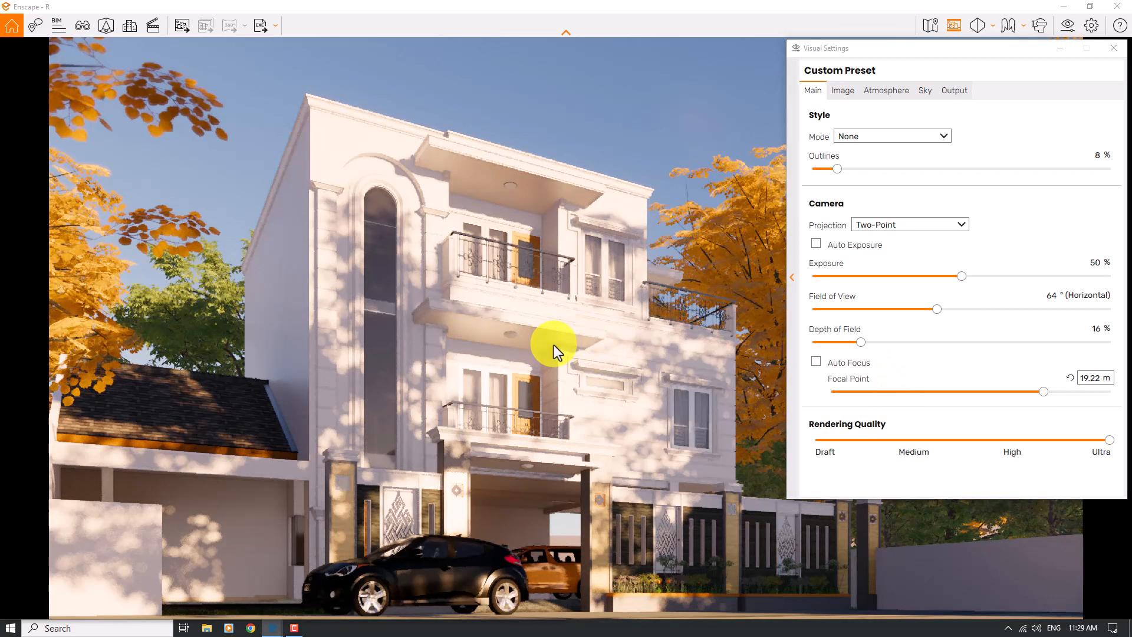
right_drag(554, 345, 555, 345)
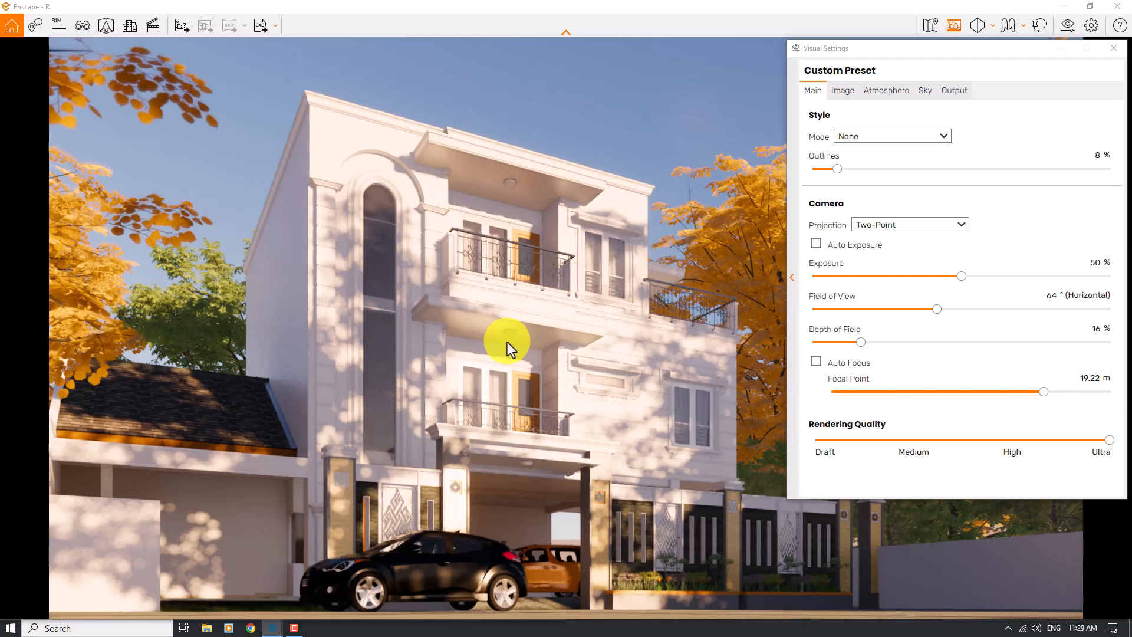
right_drag(506, 338, 506, 337)
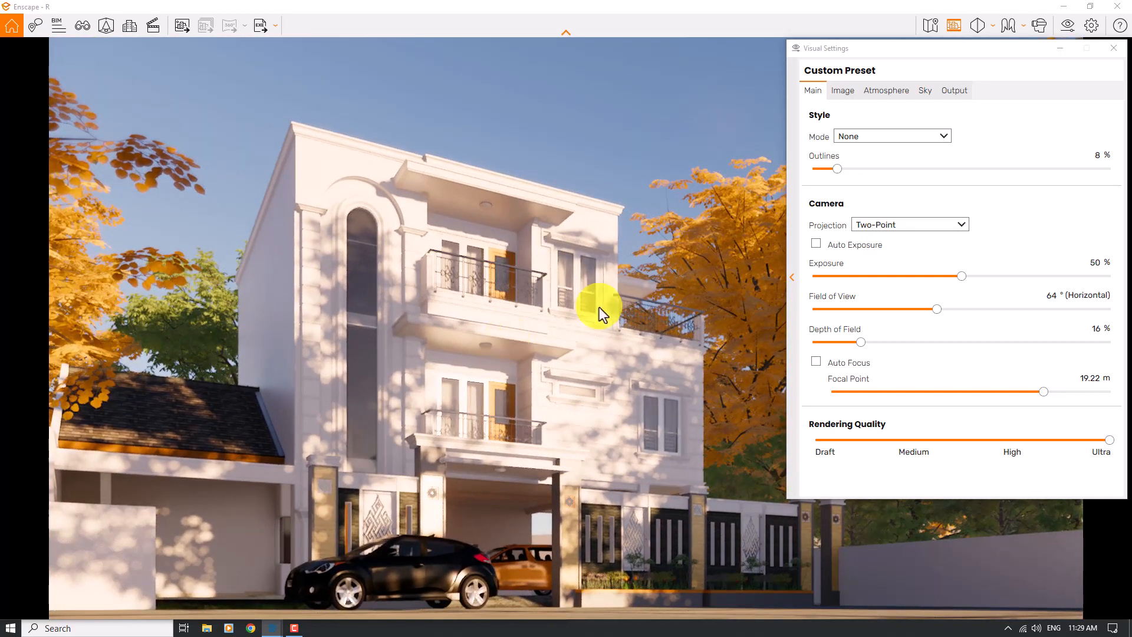
click(1112, 49)
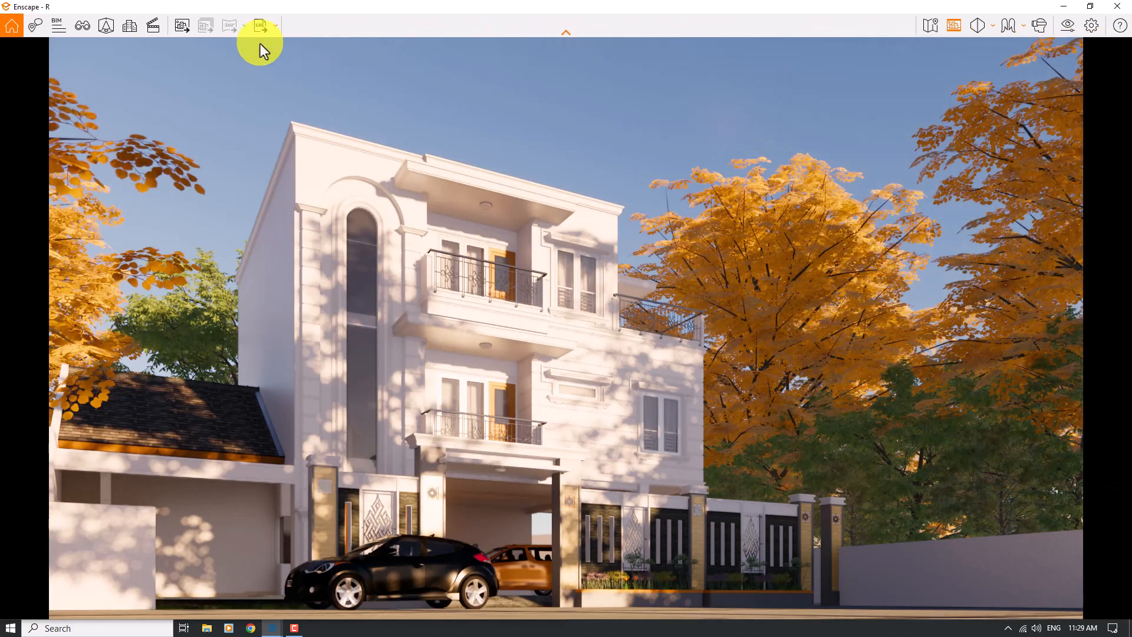
Step: Render a screenshot of the current view and save it as a JPEG image on the Desktop under the suggested file name
click(176, 37)
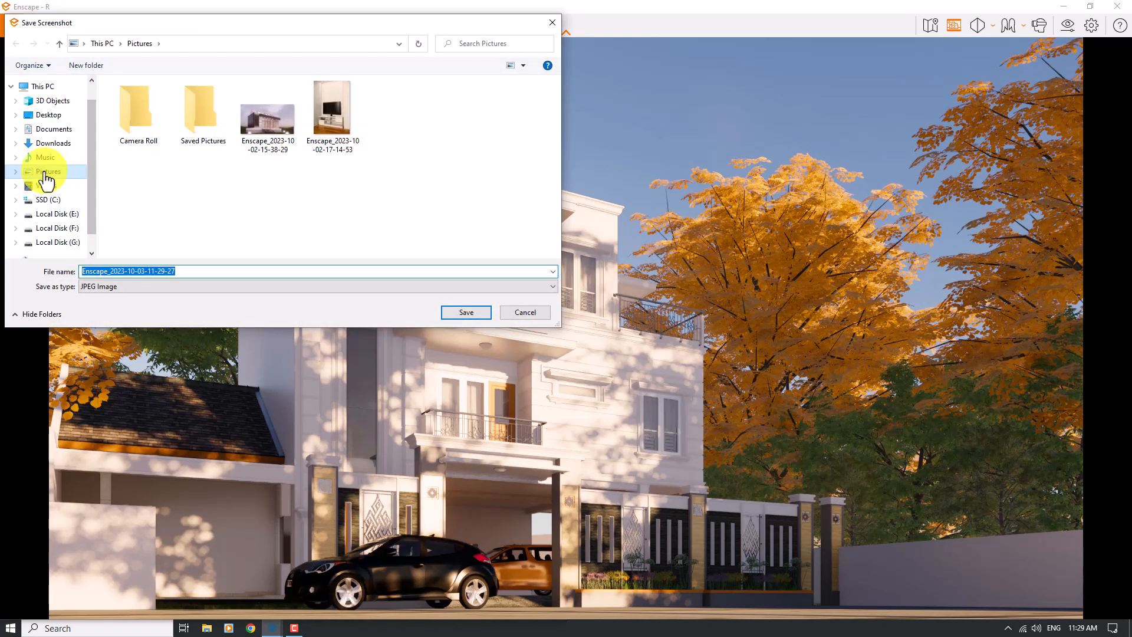
click(47, 115)
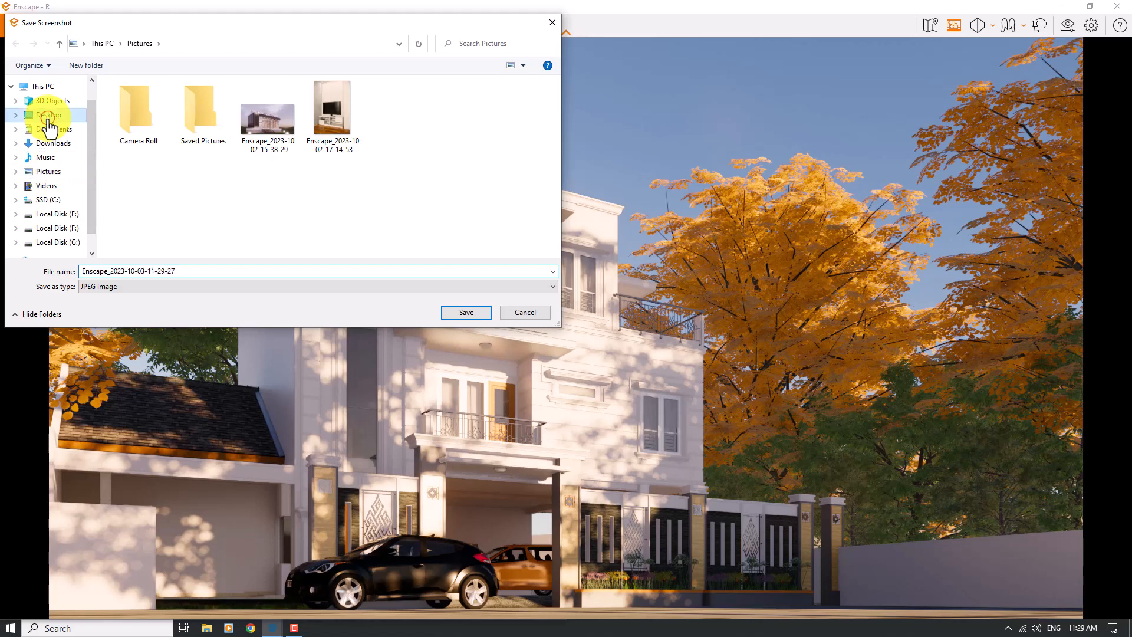
click(101, 270)
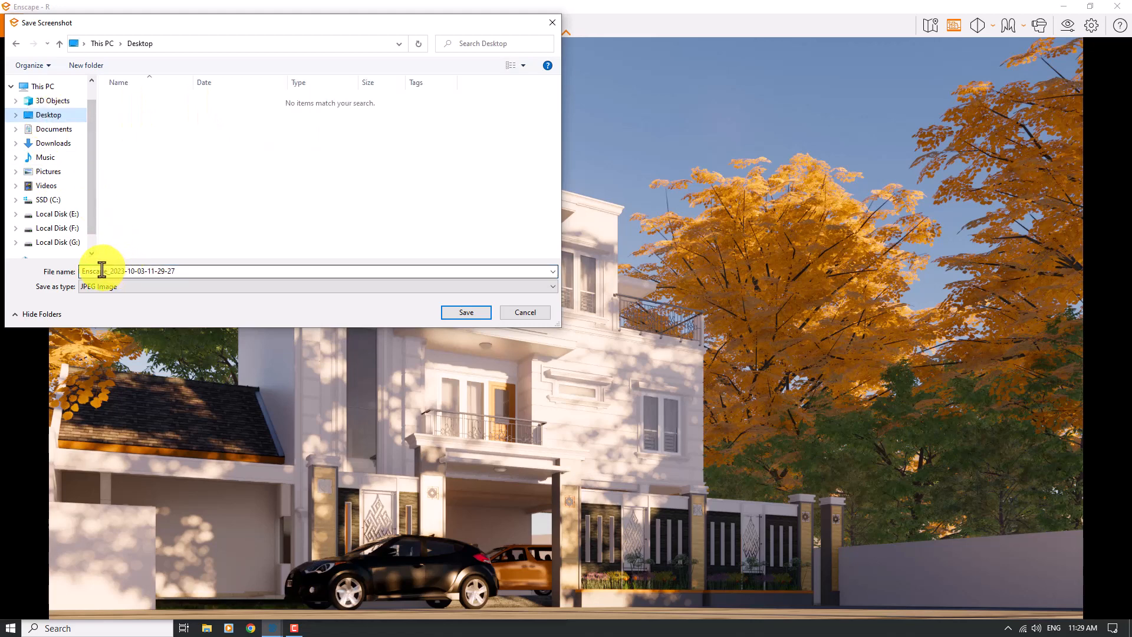
click(470, 313)
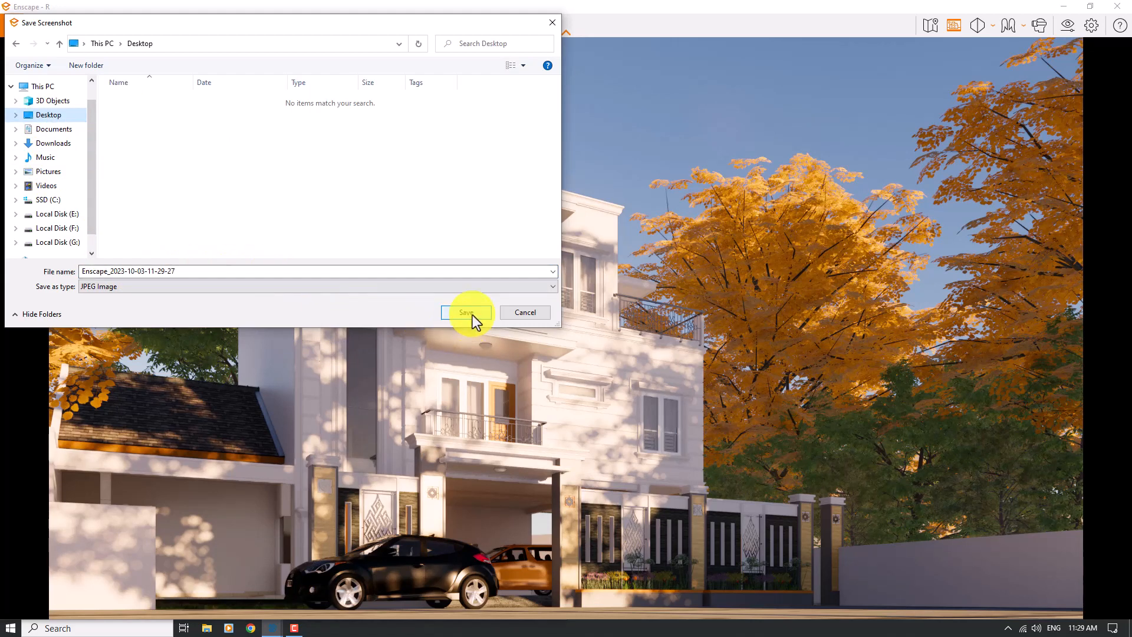